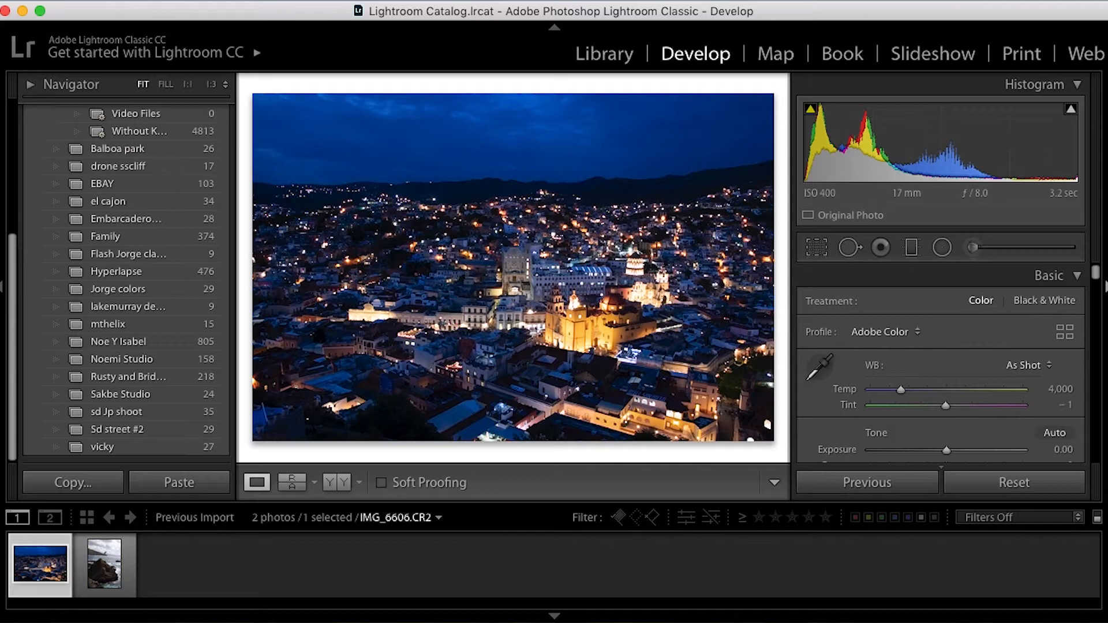
# - Warm the night city photo by setting the white balance temperature to 5,755 and raise the exposure to +0.25
pyautogui.scroll(-3, 972, 353)
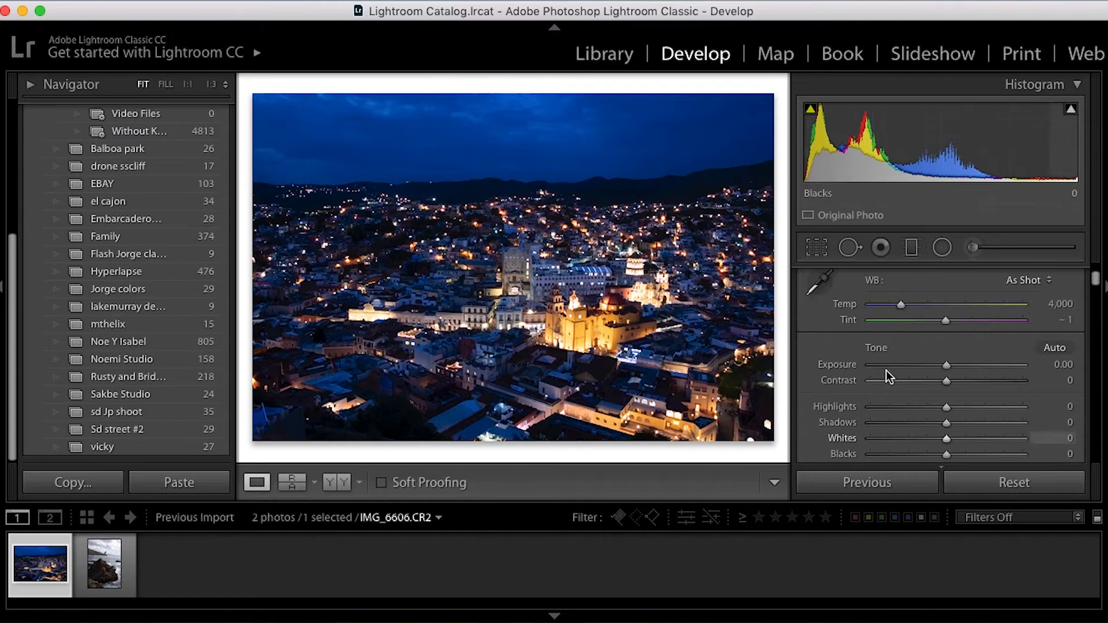
pyautogui.scroll(-3, 876, 376)
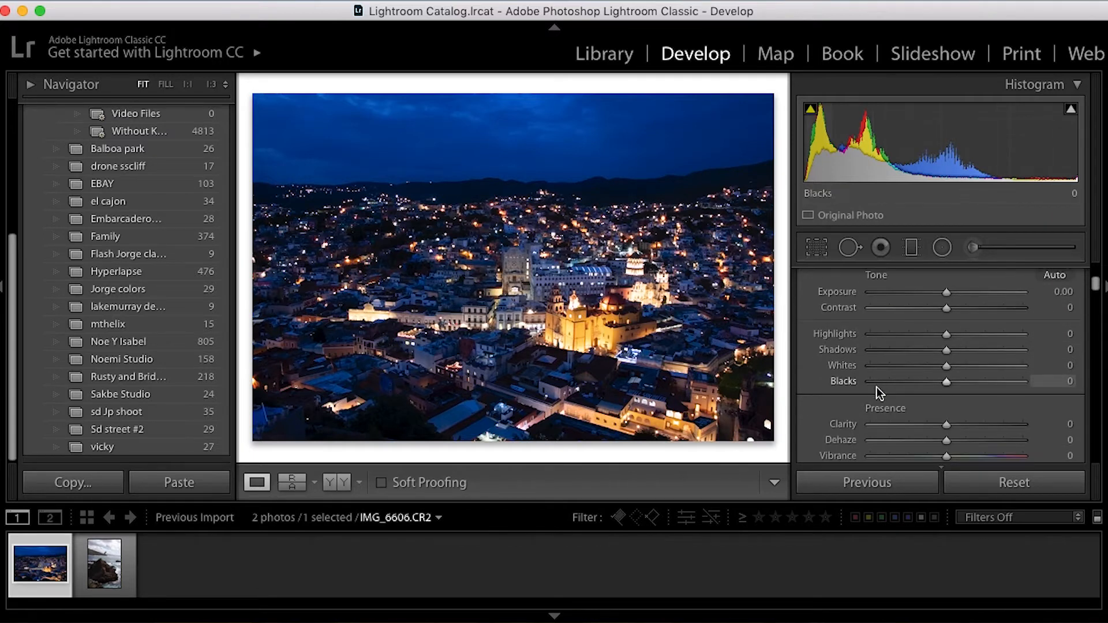
pyautogui.scroll(3, 906, 260)
pyautogui.scroll(-1, 905, 313)
pyautogui.scroll(2, 908, 319)
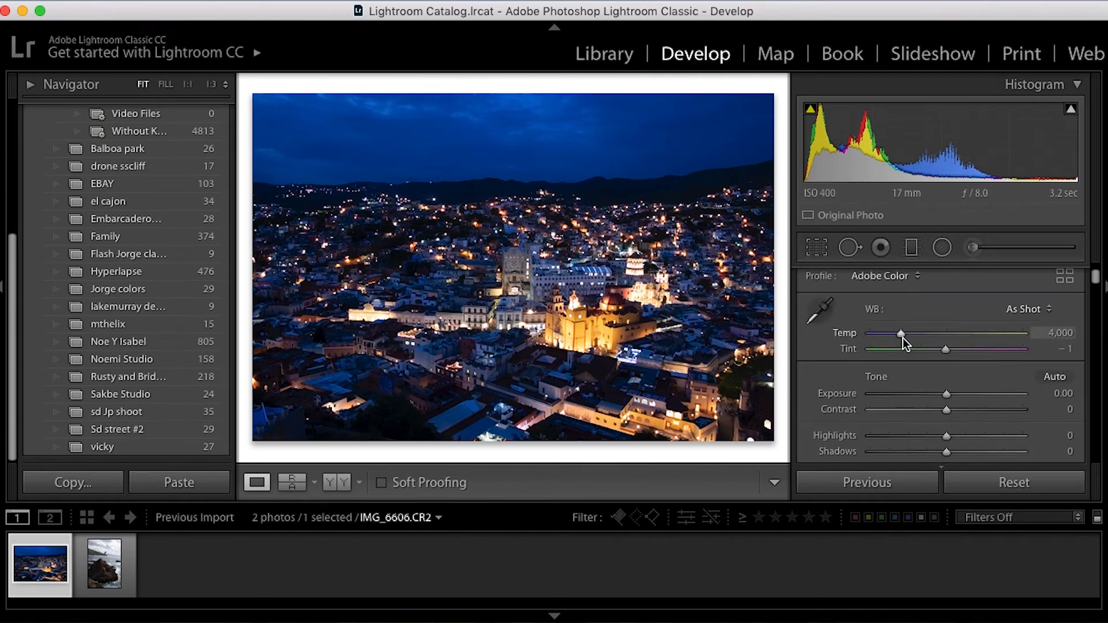
pyautogui.moveTo(904, 336); pyautogui.dragTo(930, 334)
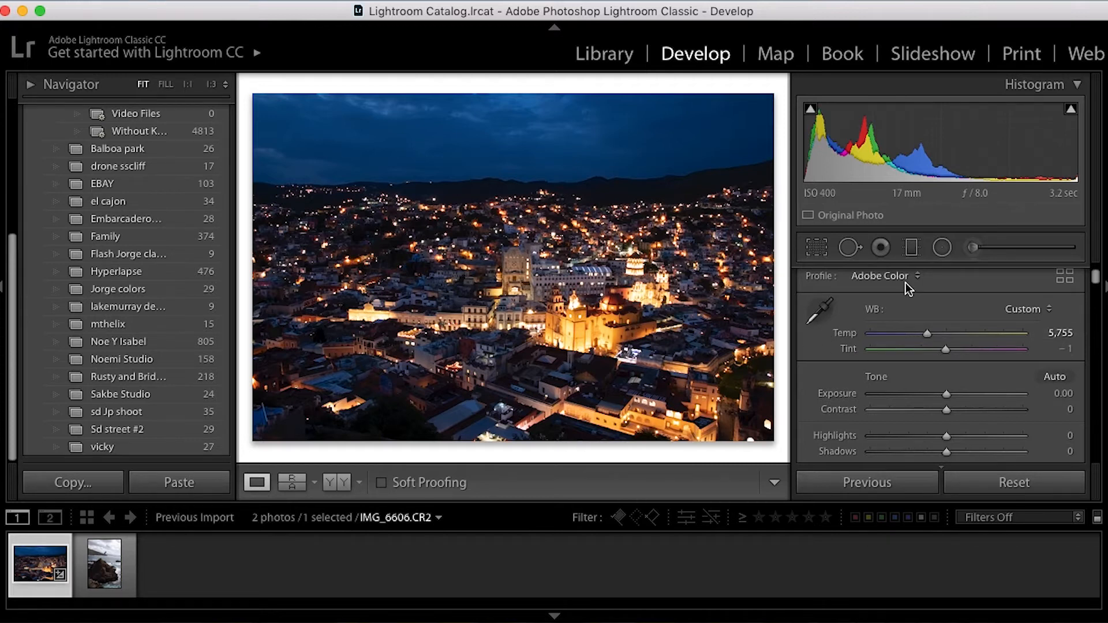
pyautogui.click(926, 333)
pyautogui.moveTo(925, 332); pyautogui.dragTo(950, 313)
pyautogui.scroll(-3, 923, 337)
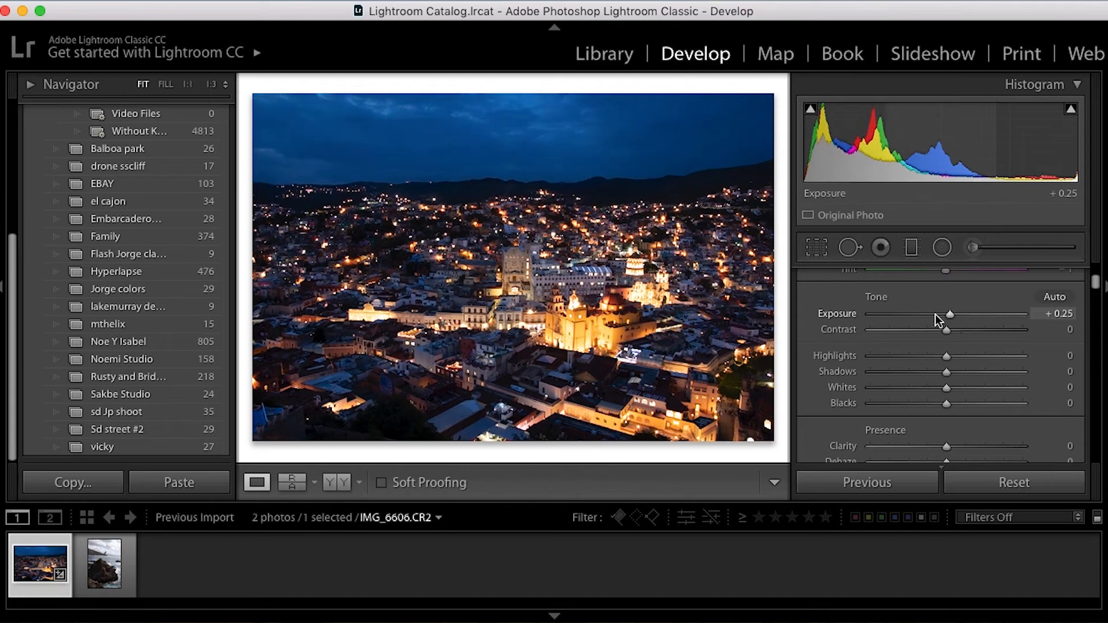
# - Balance the city photo's tones with exposure +0.40, contrast +11, highlights −77 and shadows +44
pyautogui.moveTo(944, 373); pyautogui.dragTo(919, 356)
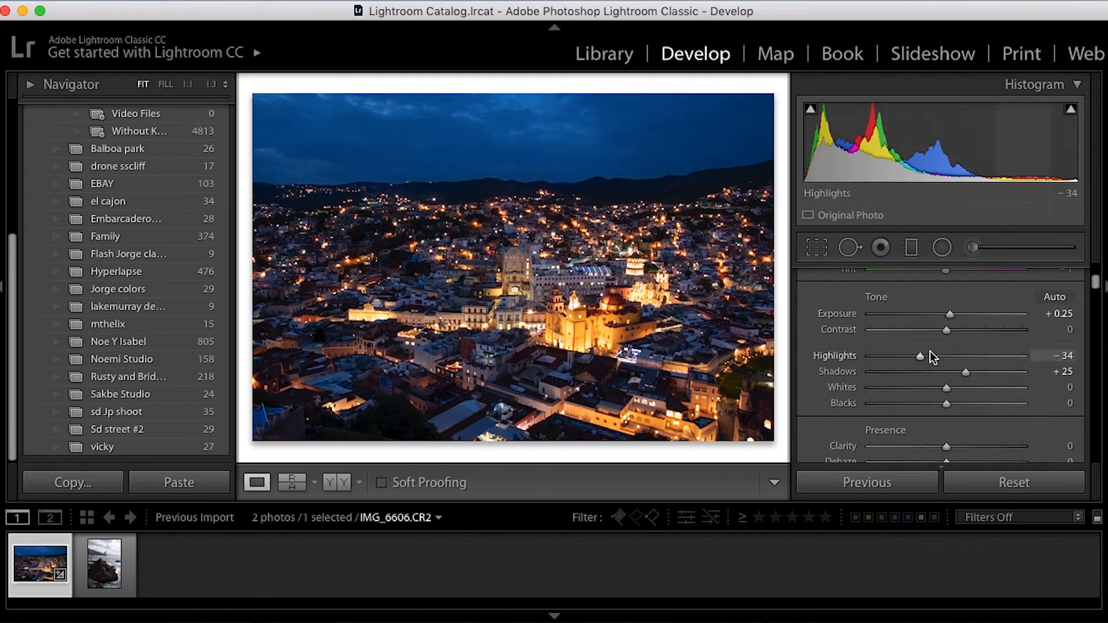
pyautogui.moveTo(918, 353); pyautogui.dragTo(887, 354)
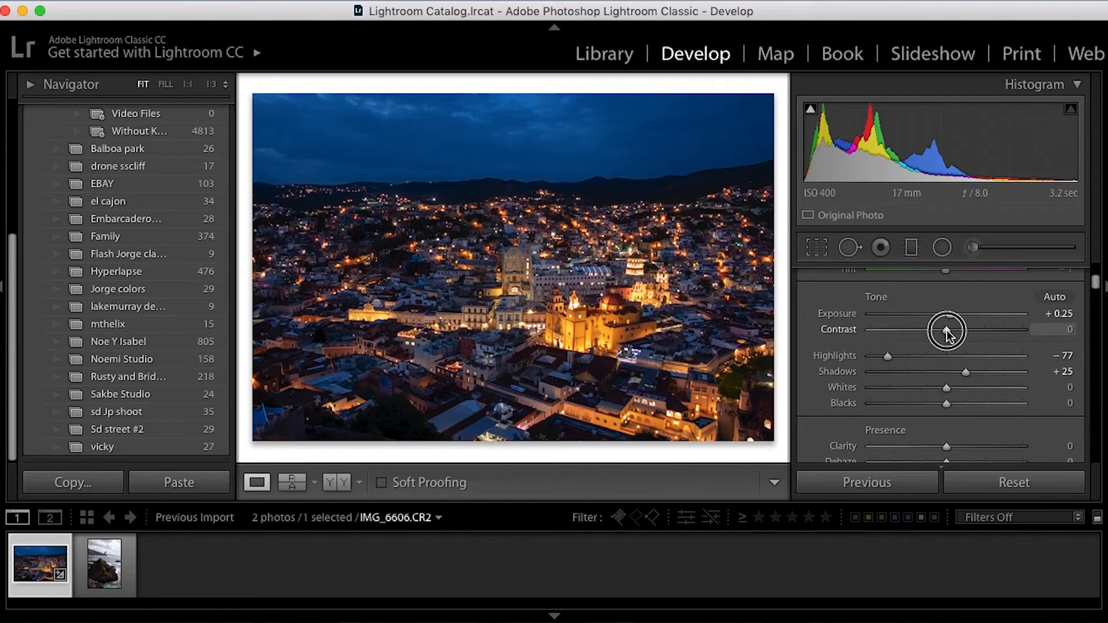
pyautogui.moveTo(946, 330); pyautogui.dragTo(955, 329)
pyautogui.scroll(-1, 934, 350)
pyautogui.moveTo(949, 298); pyautogui.dragTo(953, 299)
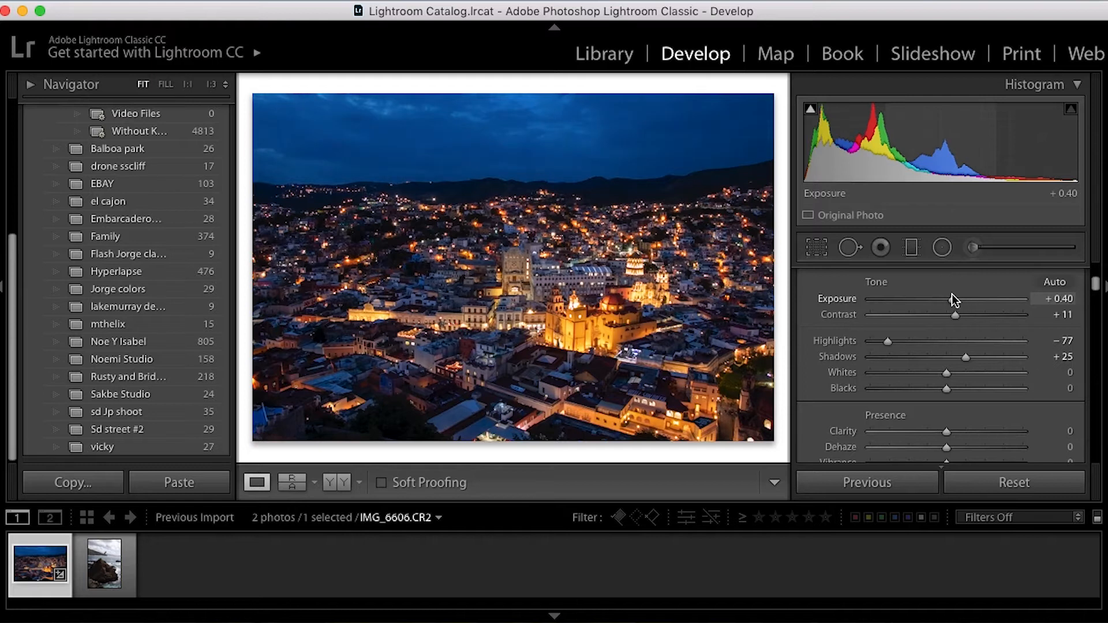
pyautogui.moveTo(966, 358); pyautogui.dragTo(981, 358)
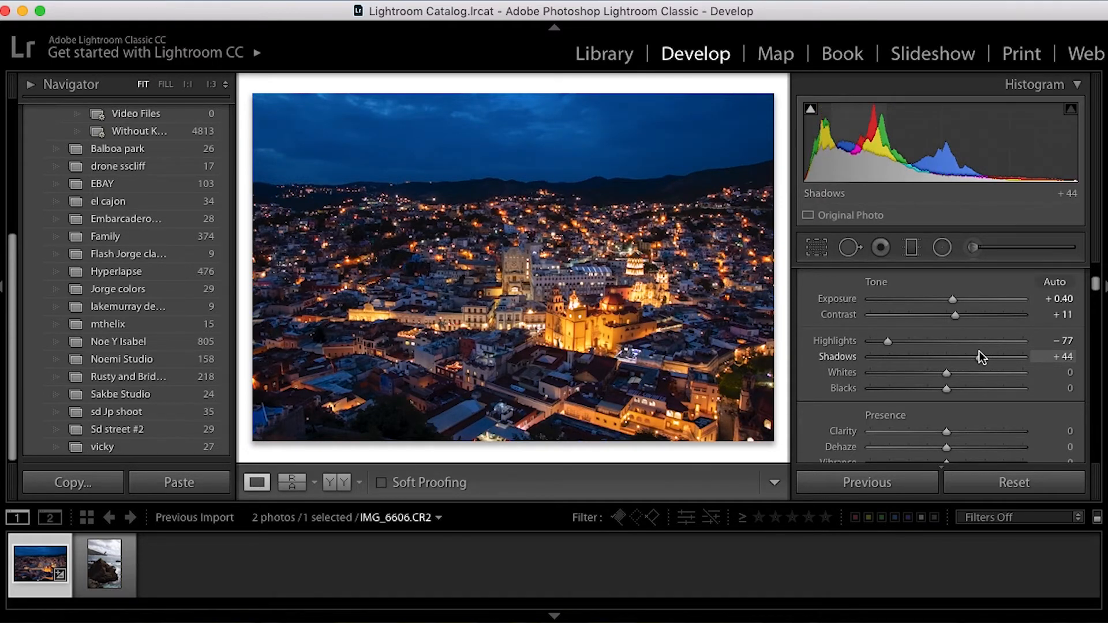
# - Compare the city photo before and after side by side, return to the single view and set Clarity to +4
pyautogui.click(344, 485)
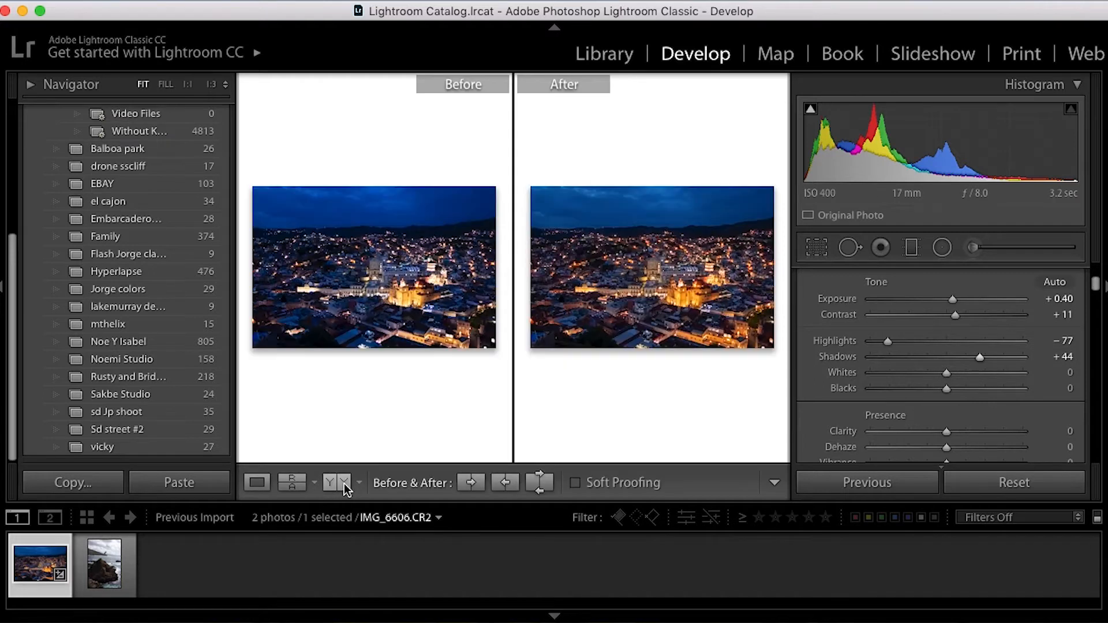
pyautogui.click(257, 483)
pyautogui.scroll(-1, 887, 365)
pyautogui.scroll(-2, 885, 360)
pyautogui.scroll(-1, 916, 372)
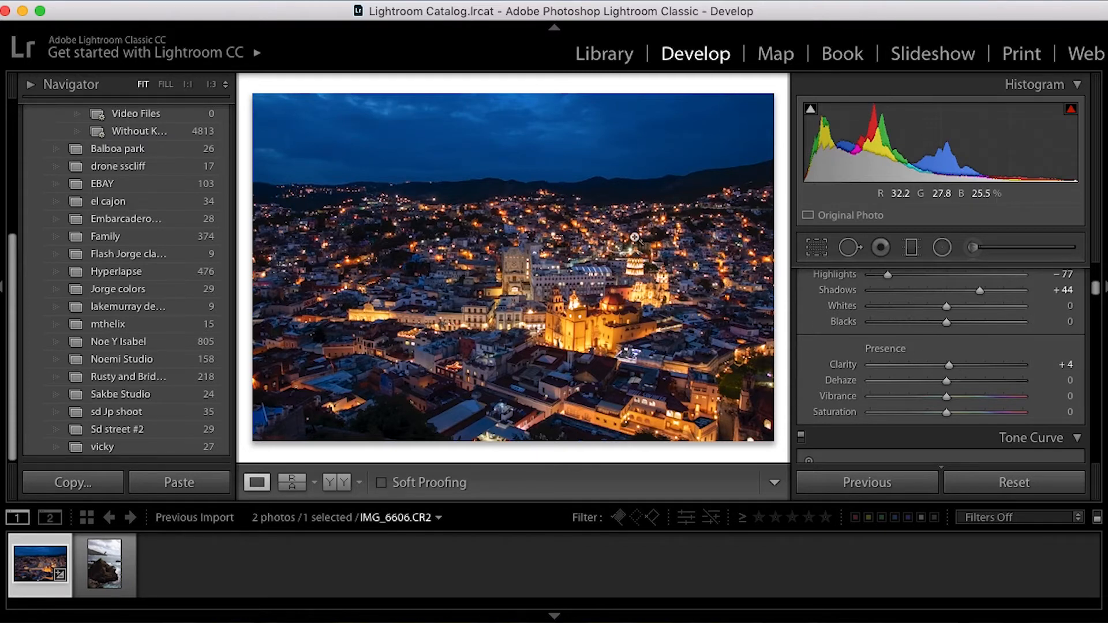
# - Look over the tone curve and the HSL saturation settings, and examine the edited city photo full screen
pyautogui.scroll(-10, 933, 369)
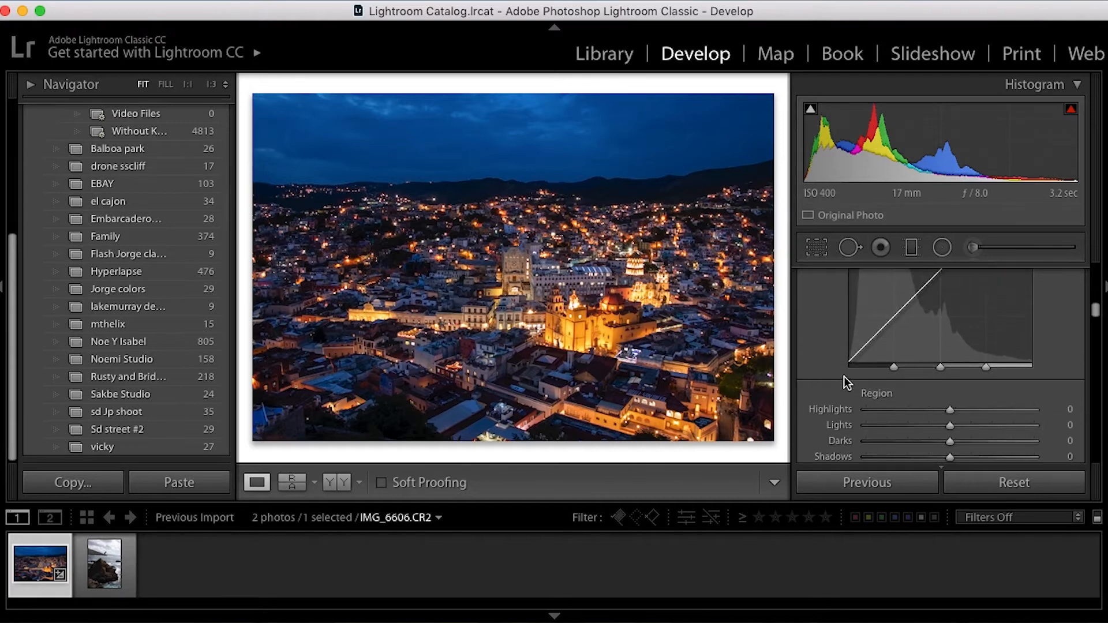
pyautogui.scroll(3, 844, 376)
pyautogui.scroll(-2, 849, 369)
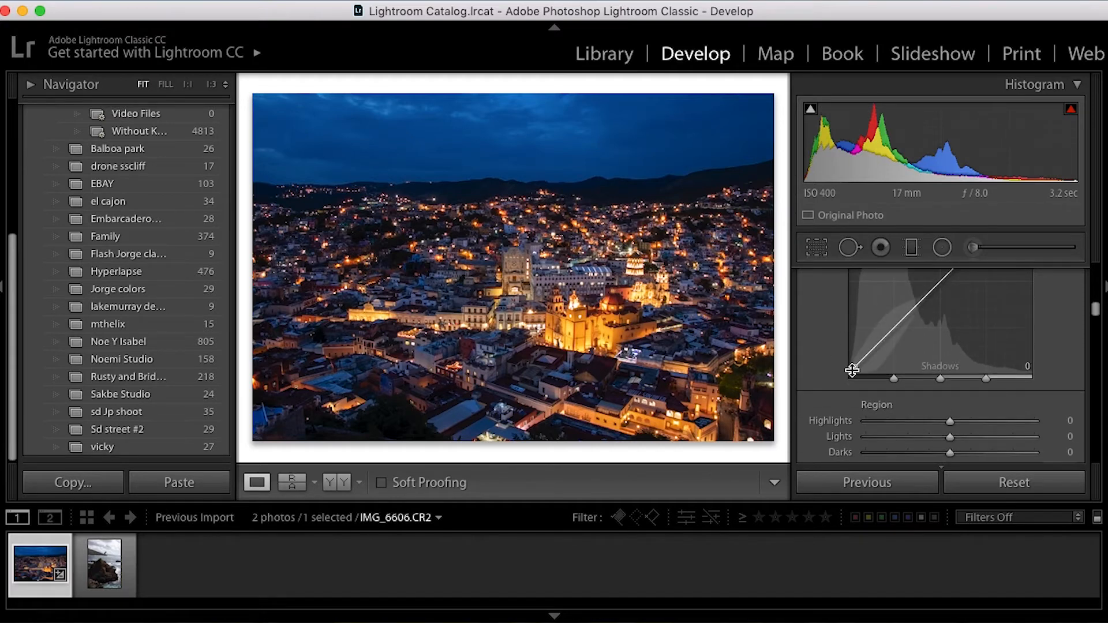
pyautogui.scroll(-3, 843, 376)
pyautogui.scroll(-8, 843, 374)
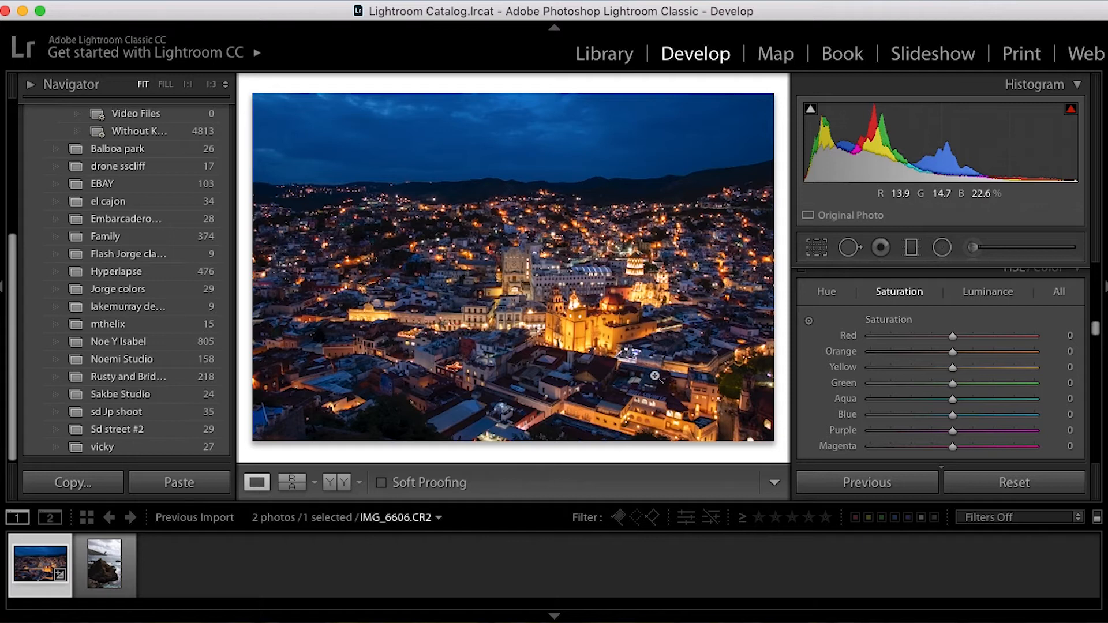
pyautogui.press('f')
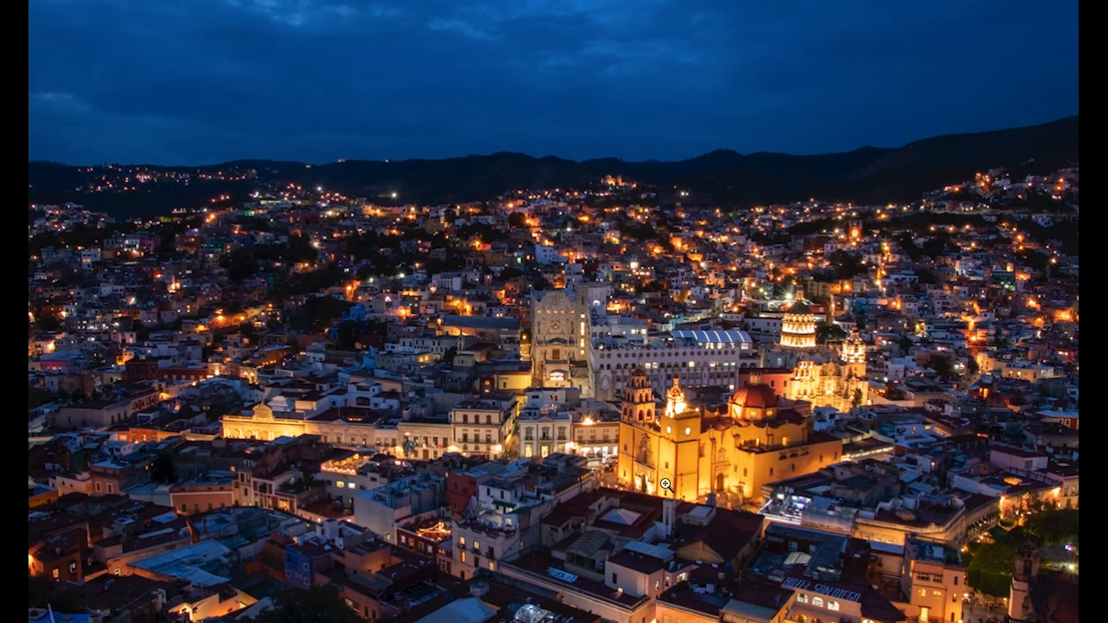
pyautogui.press('f')
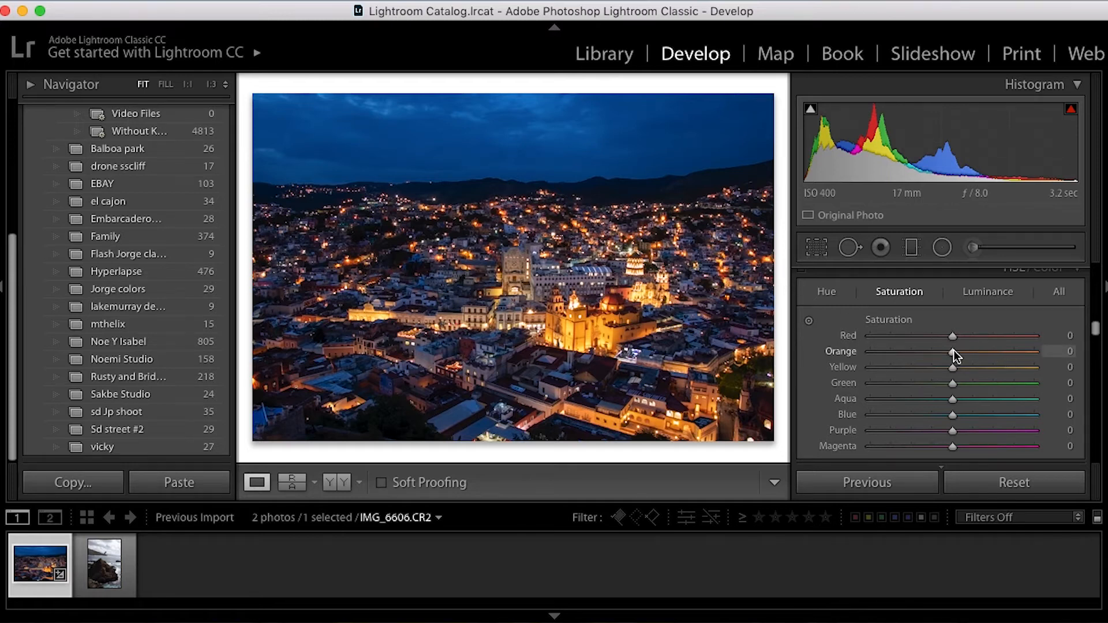
# - Raise the HSL saturation to +48 for orange and +23 for yellow, and adjust the hue of these warm tones
pyautogui.scroll(1, 922, 328)
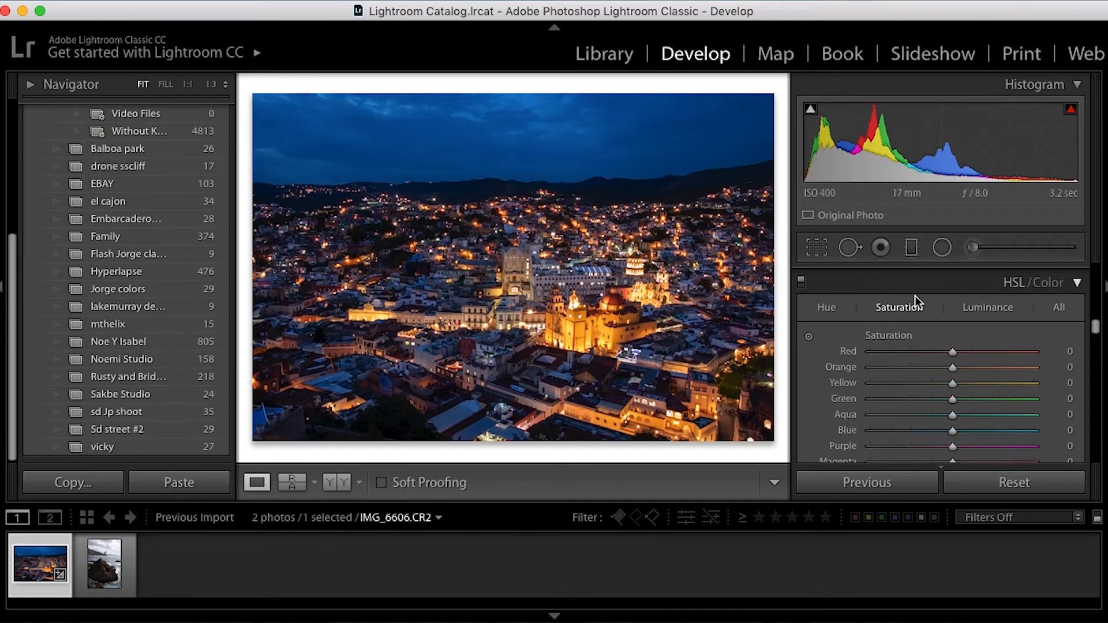
pyautogui.moveTo(953, 373); pyautogui.dragTo(972, 386)
pyautogui.click(822, 307)
pyautogui.moveTo(950, 384)
pyautogui.mouseDown()
pyautogui.moveTo(872, 377)
pyautogui.moveTo(901, 382)
pyautogui.moveTo(977, 365)
pyautogui.moveTo(950, 364)
pyautogui.mouseUp()
pyautogui.click(894, 309)
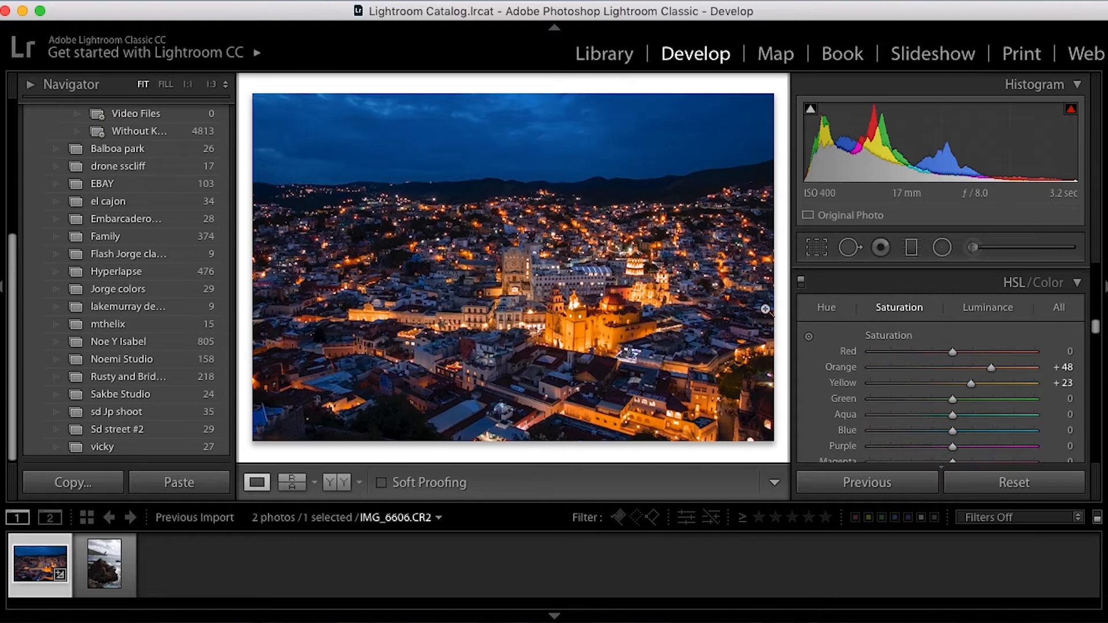
# - Shift the blue hue toward teal and raise the blue saturation to +24
pyautogui.click(825, 309)
pyautogui.moveTo(955, 437)
pyautogui.mouseDown()
pyautogui.moveTo(941, 436)
pyautogui.moveTo(970, 429)
pyautogui.mouseUp()
pyautogui.click(900, 306)
# - Set the HSL luminance to +11 for blue and −20 for orange
pyautogui.click(988, 306)
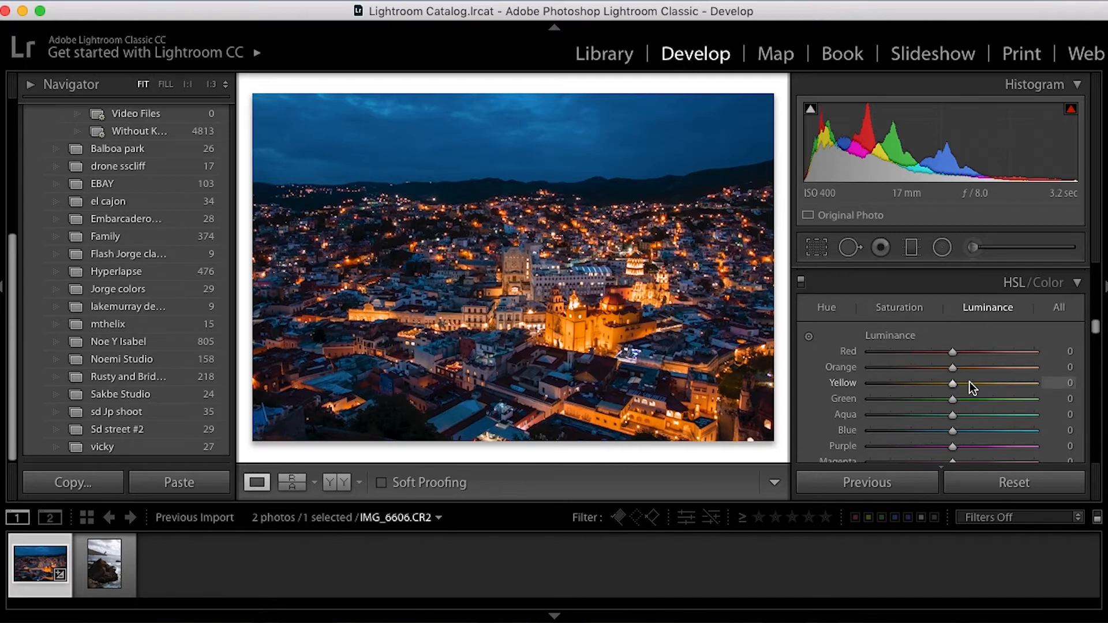
pyautogui.moveTo(953, 432); pyautogui.dragTo(960, 427)
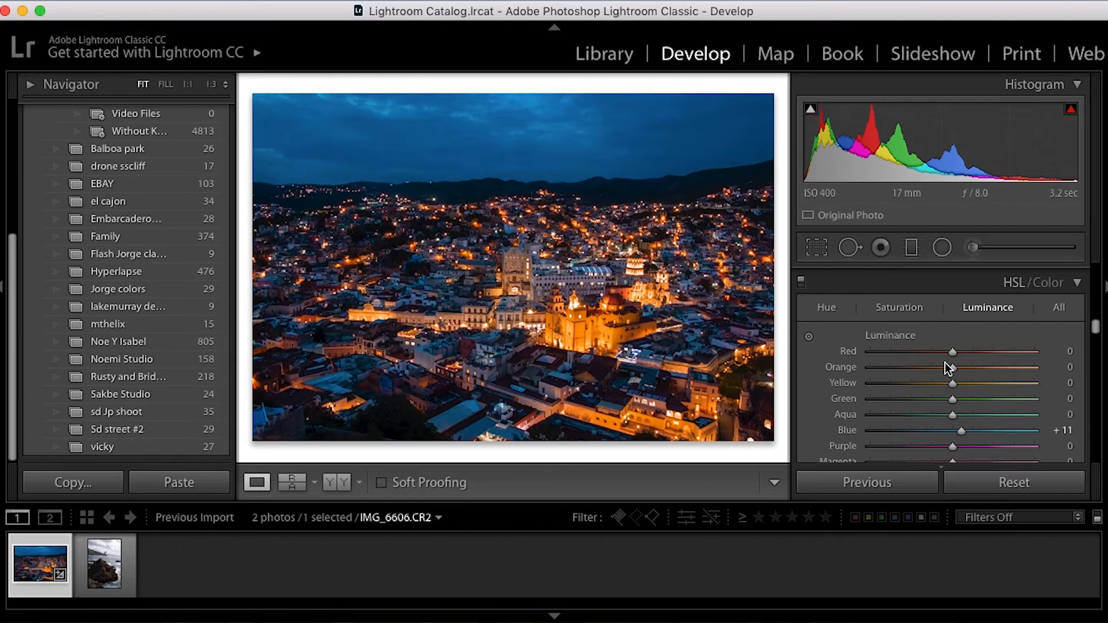
pyautogui.moveTo(955, 367); pyautogui.dragTo(937, 374)
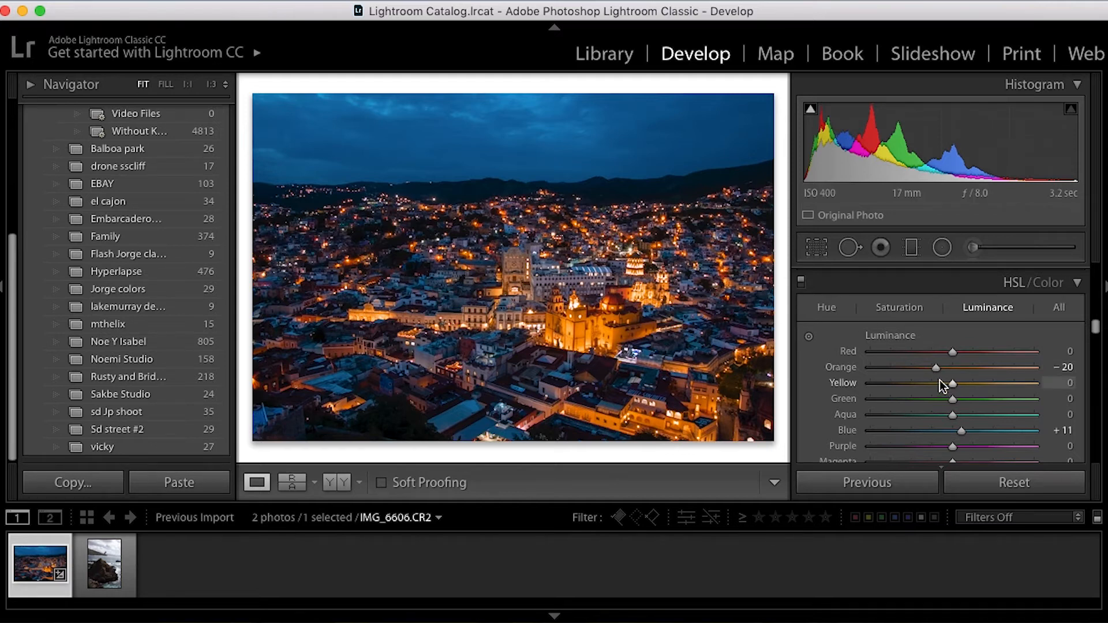
# - Increase the orange saturation further and raise the photo's contrast to +24
pyautogui.click(903, 313)
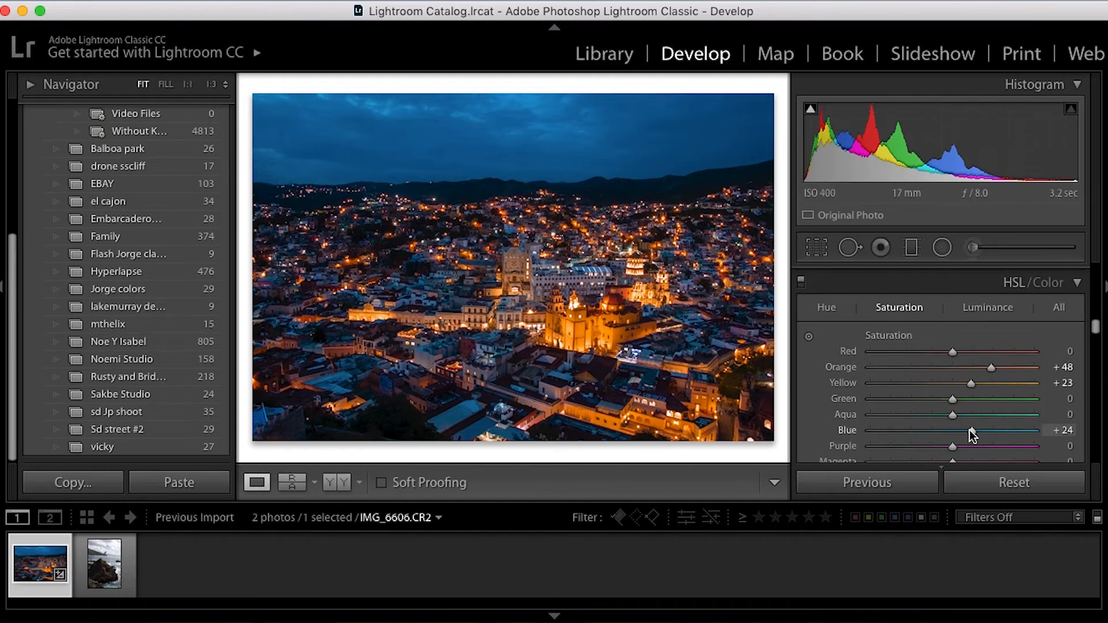
pyautogui.moveTo(990, 368); pyautogui.dragTo(1008, 370)
pyautogui.scroll(5, 970, 387)
pyautogui.scroll(8, 968, 389)
pyautogui.scroll(-3, 968, 389)
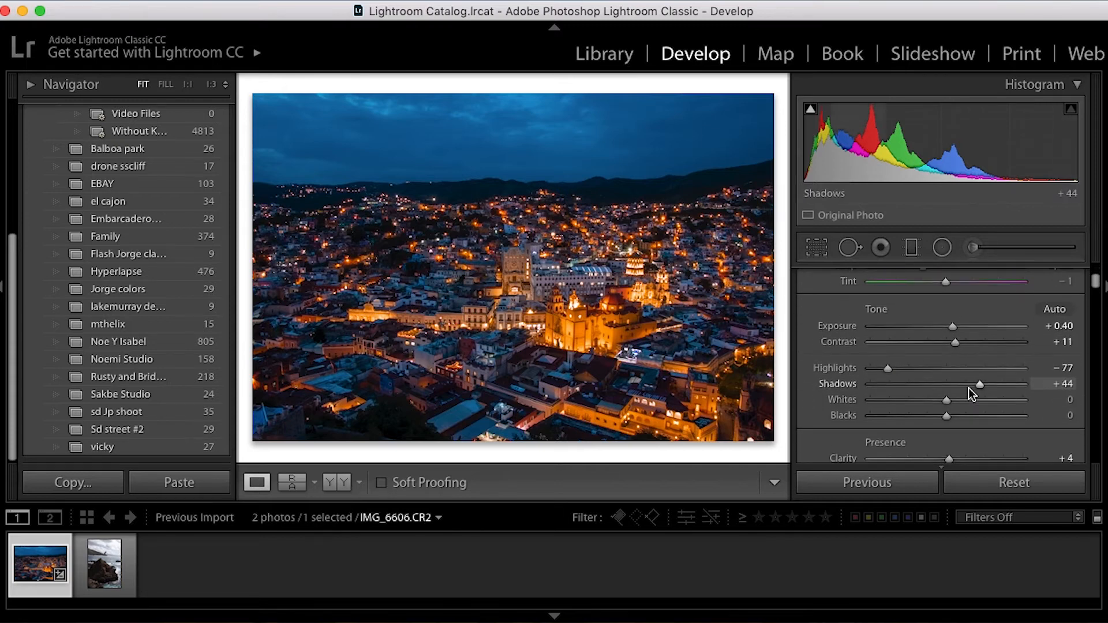
pyautogui.moveTo(955, 342); pyautogui.dragTo(965, 340)
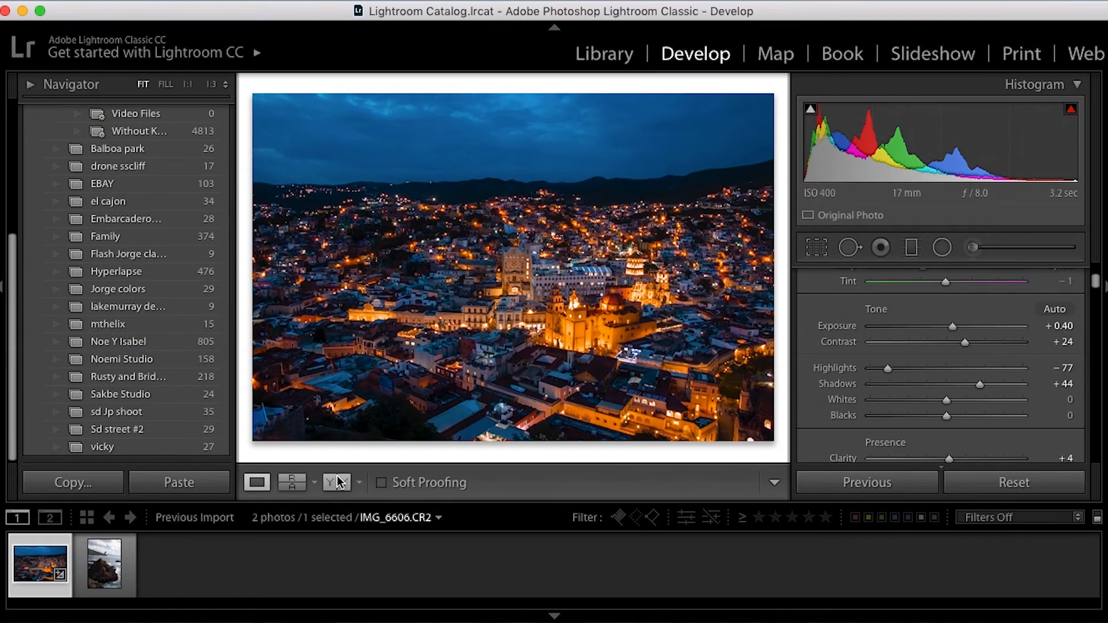
# - Compare the city photo before and after side by side, zooming in on the lit yellow church and nearby roofs
pyautogui.click(337, 482)
pyautogui.click(410, 282)
pyautogui.moveTo(420, 322); pyautogui.dragTo(404, 300)
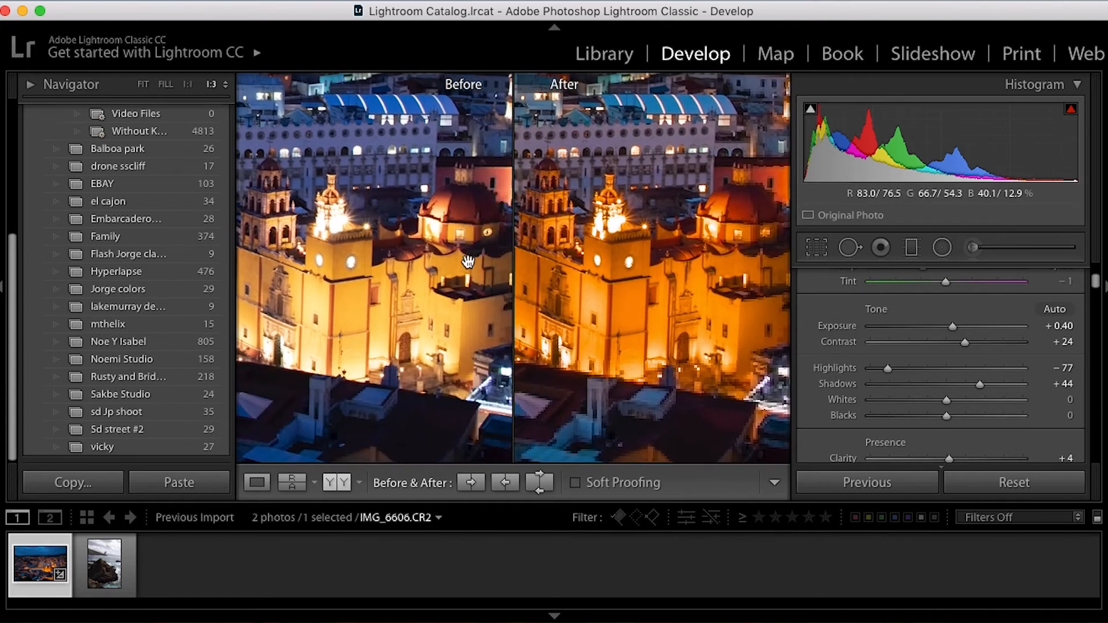
pyautogui.moveTo(324, 319); pyautogui.dragTo(391, 296)
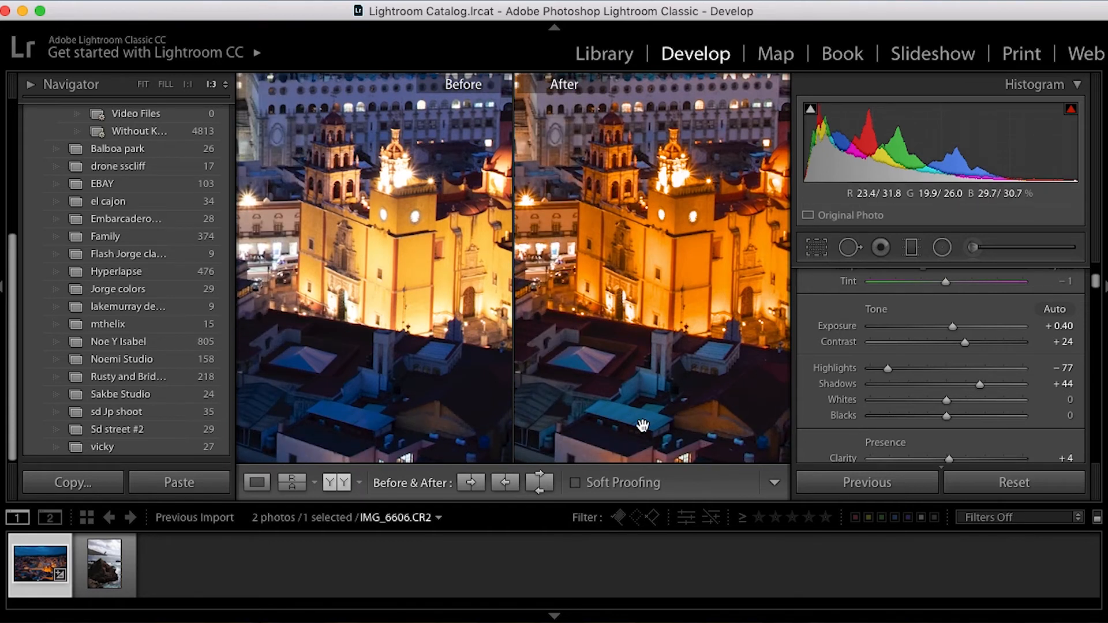
pyautogui.click(452, 374)
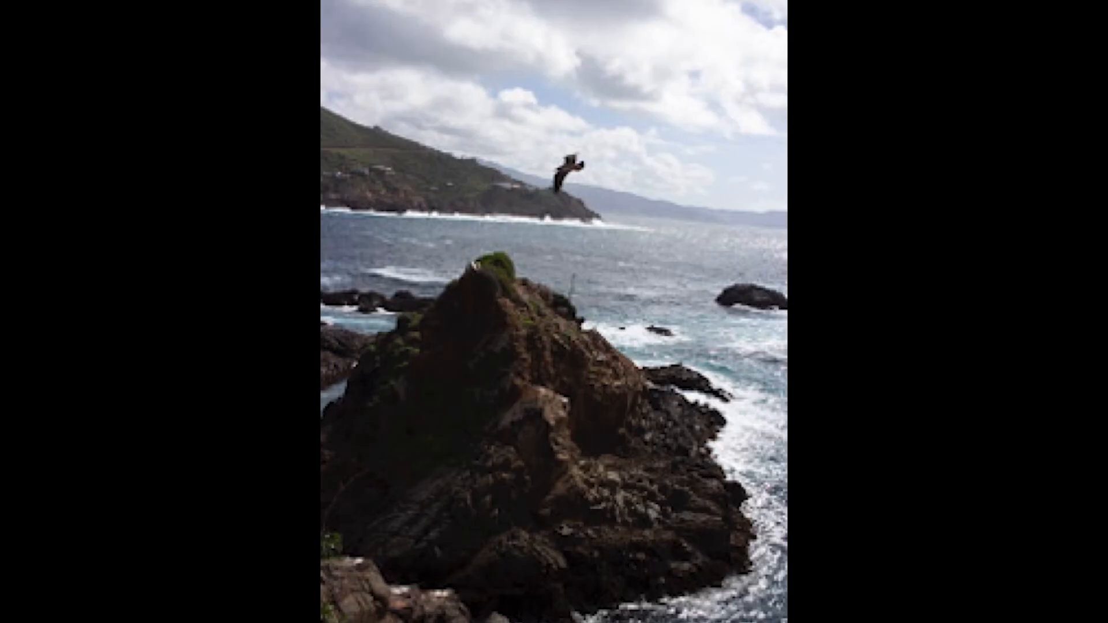
# - Show the coastal rock photo in single view and straighten its horizon with a crop angle of −2.84
pyautogui.press('f')
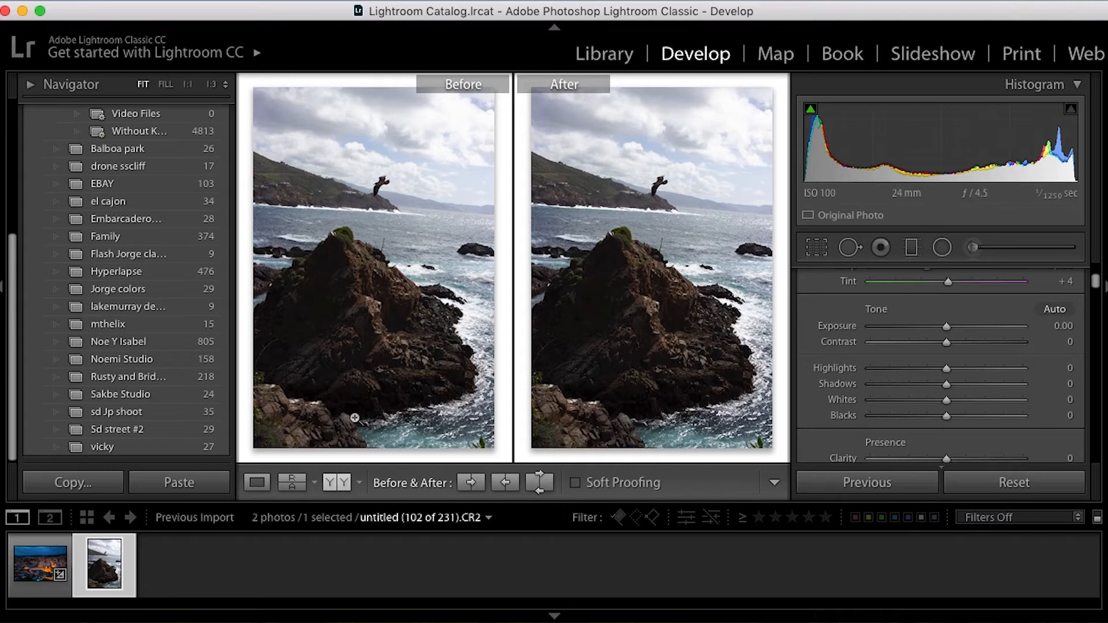
pyautogui.click(258, 483)
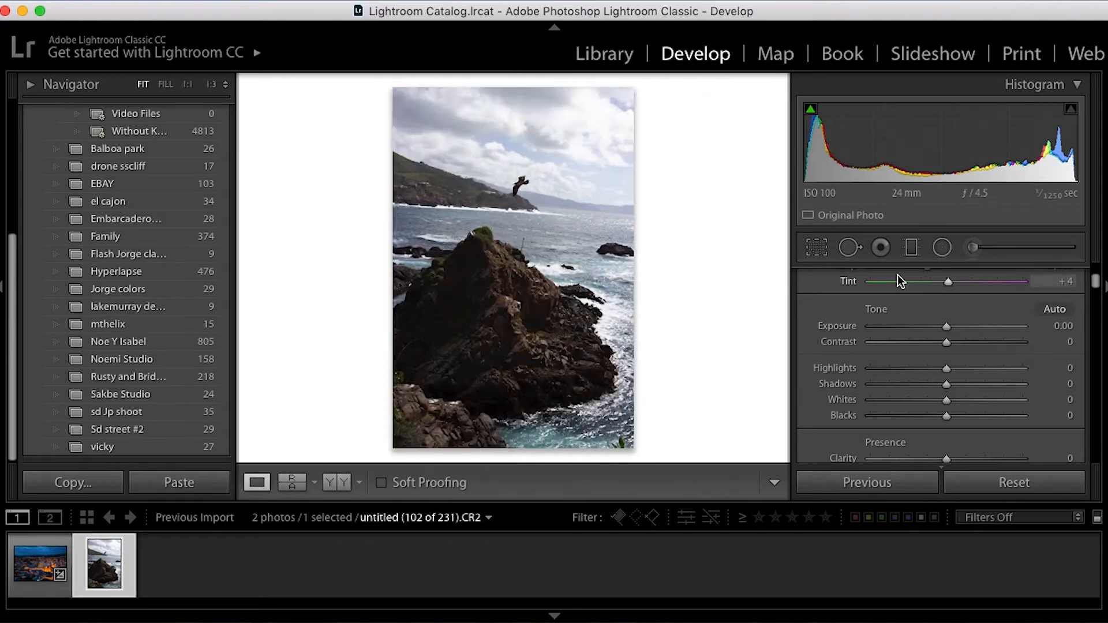
pyautogui.click(817, 248)
pyautogui.moveTo(953, 356); pyautogui.dragTo(950, 359)
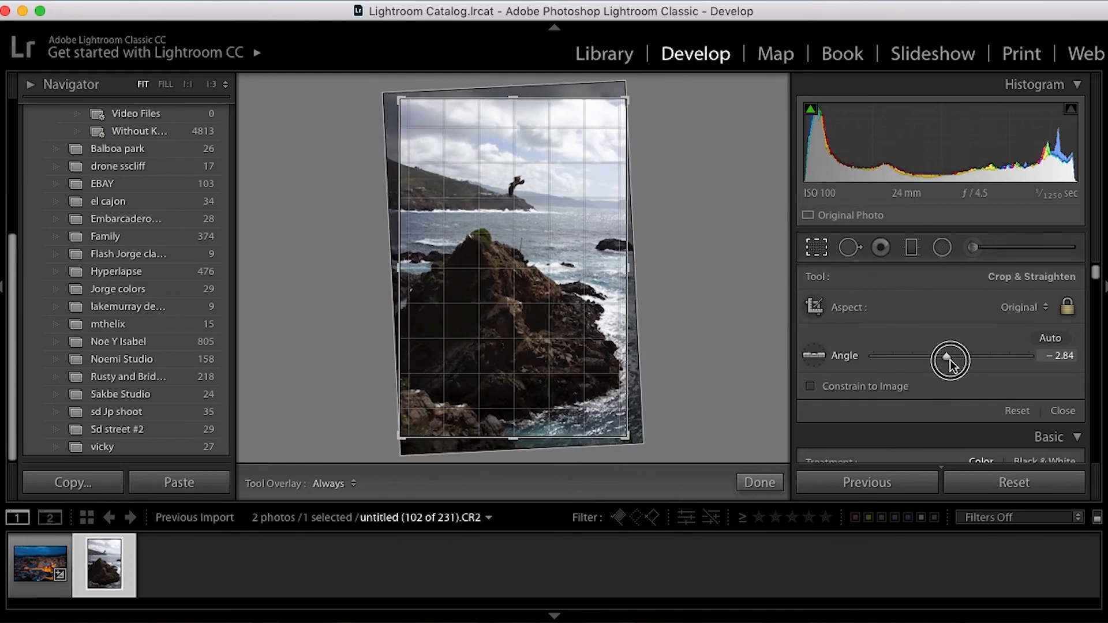
pyautogui.moveTo(949, 359); pyautogui.dragTo(950, 359)
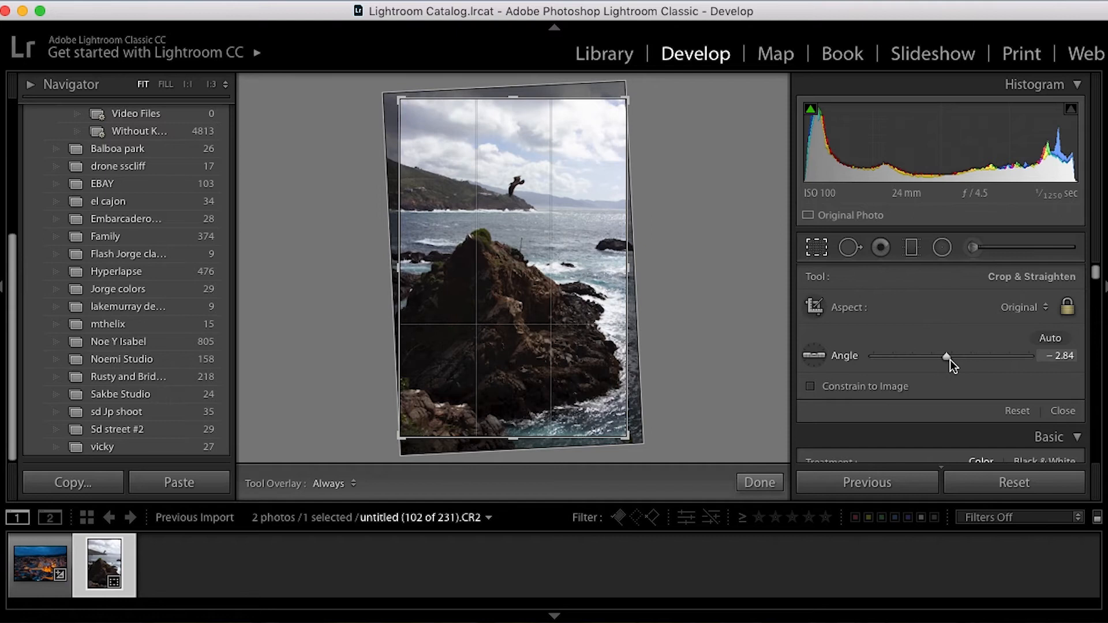
pyautogui.press('Return')
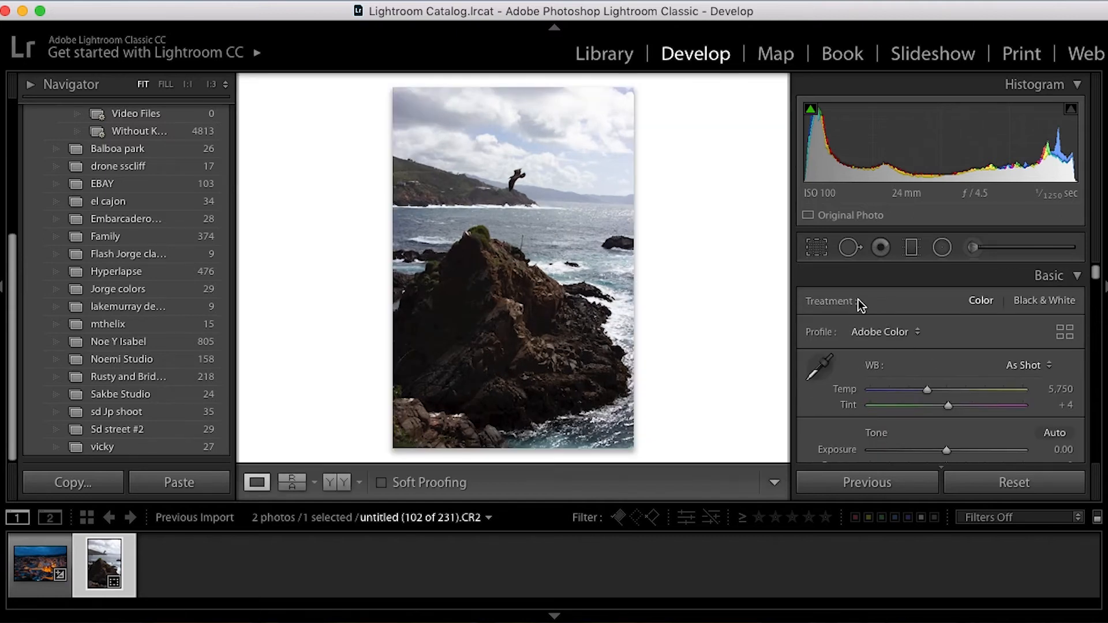
pyautogui.click(815, 248)
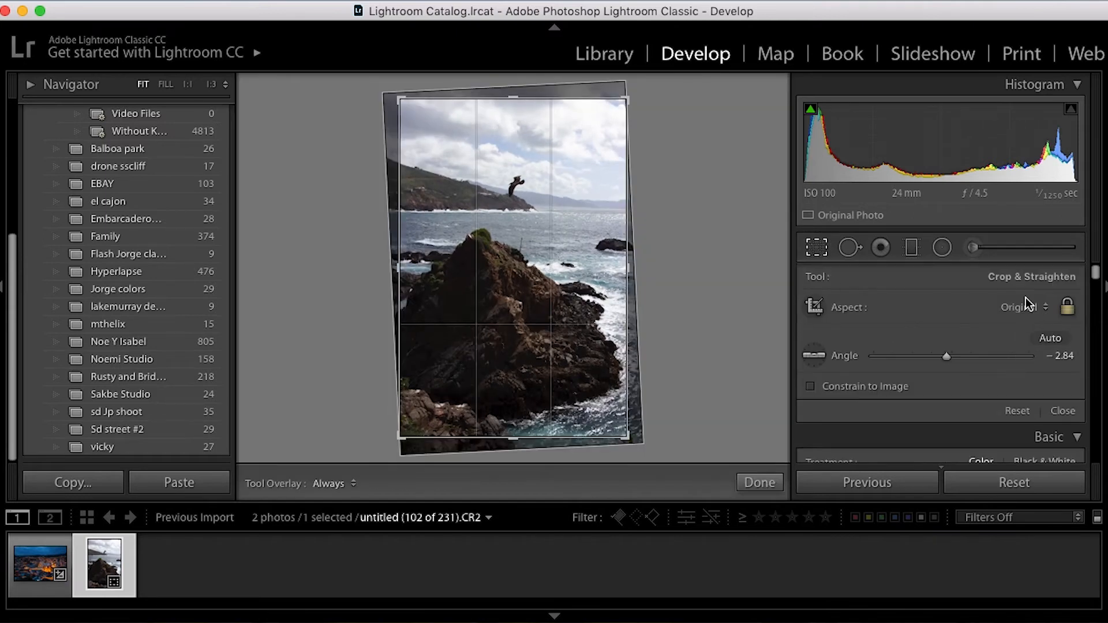
pyautogui.click(817, 248)
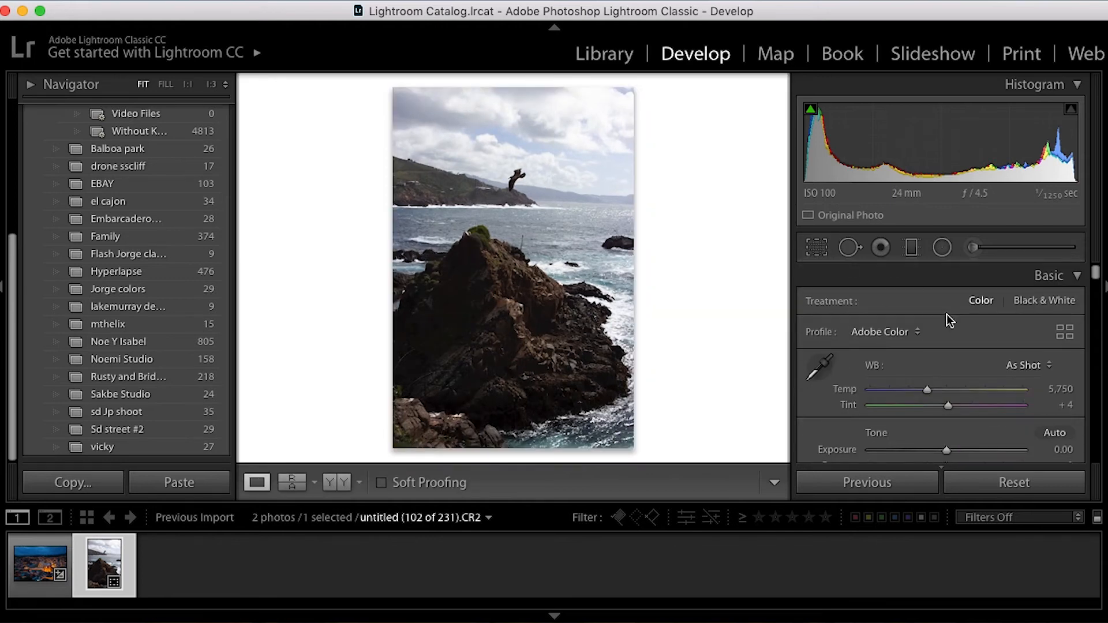
# - Warm the coastal rock photo by setting its white balance temperature to 8,068
pyautogui.moveTo(926, 390); pyautogui.dragTo(959, 388)
pyautogui.scroll(-3, 958, 451)
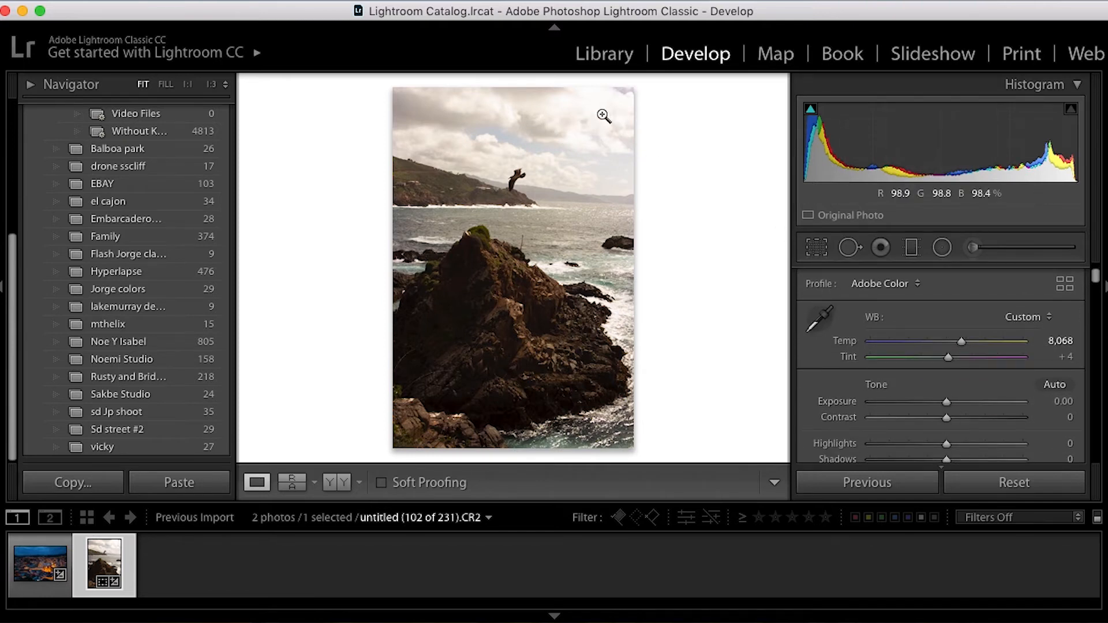
# - Lower the coastal rock photo's highlights to −52 and raise its shadows to +46
pyautogui.scroll(-1, 901, 300)
pyautogui.moveTo(946, 421); pyautogui.dragTo(907, 420)
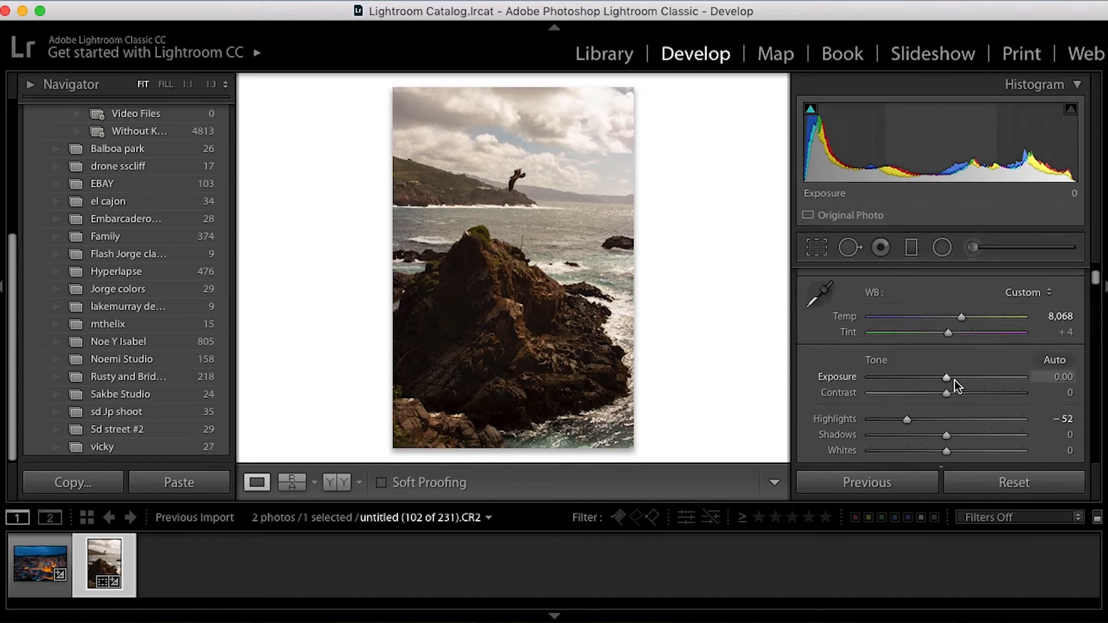
pyautogui.scroll(-3, 941, 407)
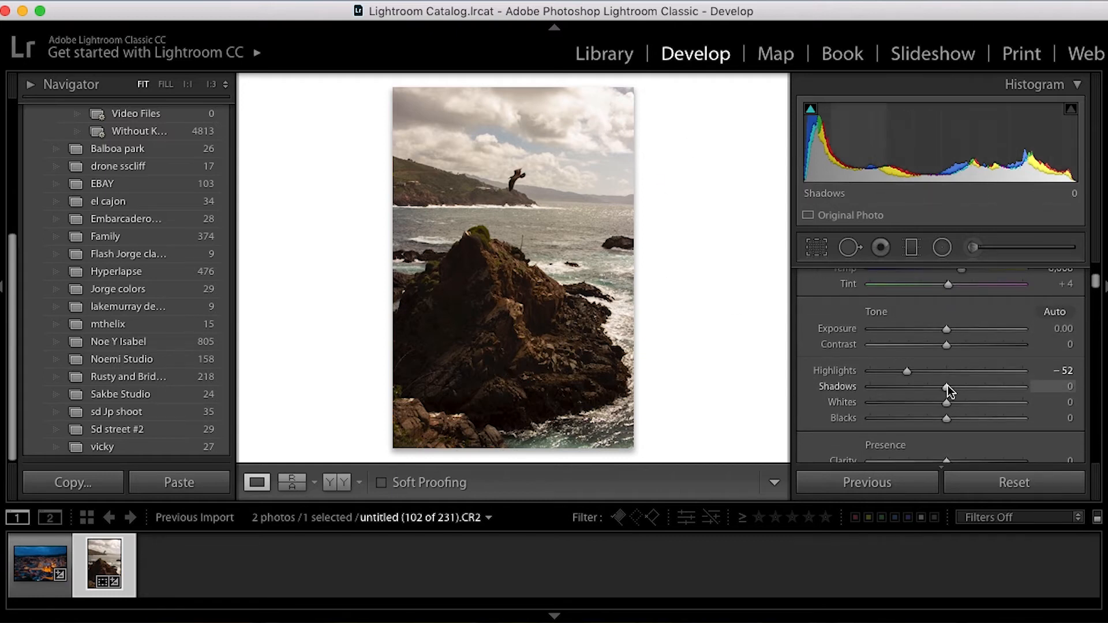
pyautogui.moveTo(946, 387)
pyautogui.mouseDown()
pyautogui.moveTo(984, 382)
pyautogui.moveTo(954, 372)
pyautogui.mouseUp()
# - Set the white balance temperature to 7,405 and the clarity to +3
pyautogui.scroll(5, 984, 382)
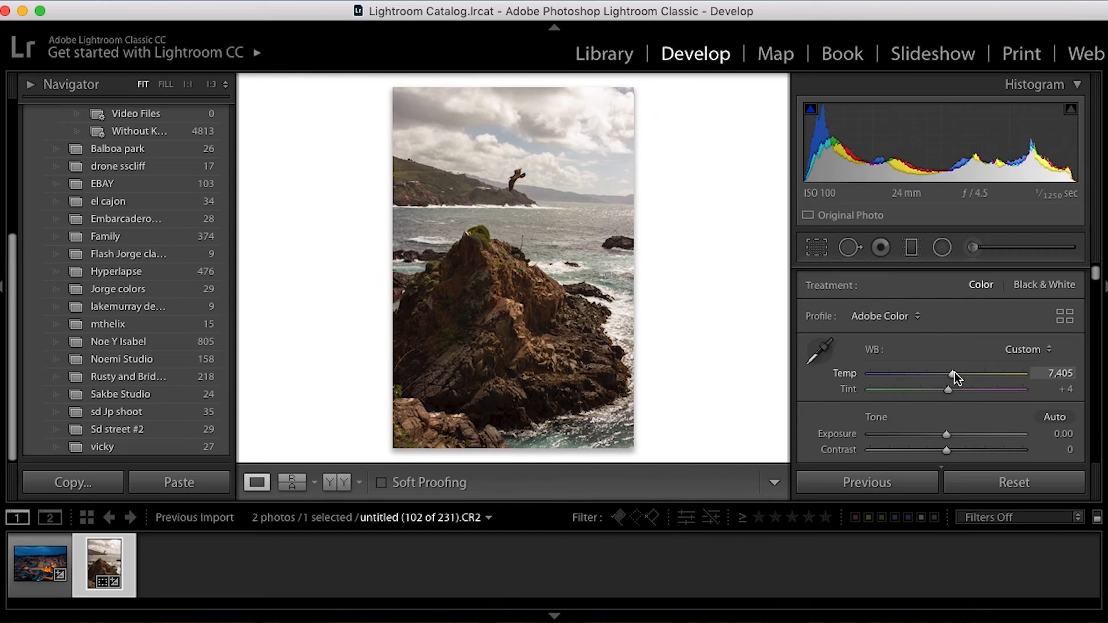
pyautogui.scroll(-3, 954, 373)
pyautogui.scroll(-1, 955, 372)
pyautogui.moveTo(946, 428); pyautogui.dragTo(949, 428)
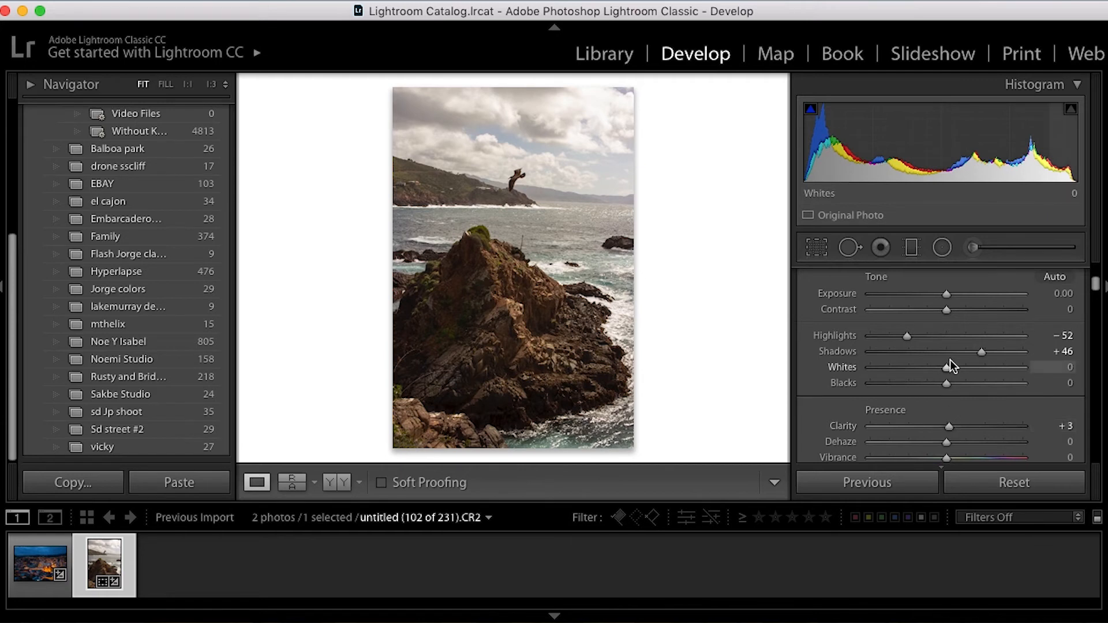
# - Raise the contrast to +15 and lower the highlights to −65
pyautogui.scroll(3, 951, 367)
pyautogui.moveTo(950, 333); pyautogui.dragTo(961, 333)
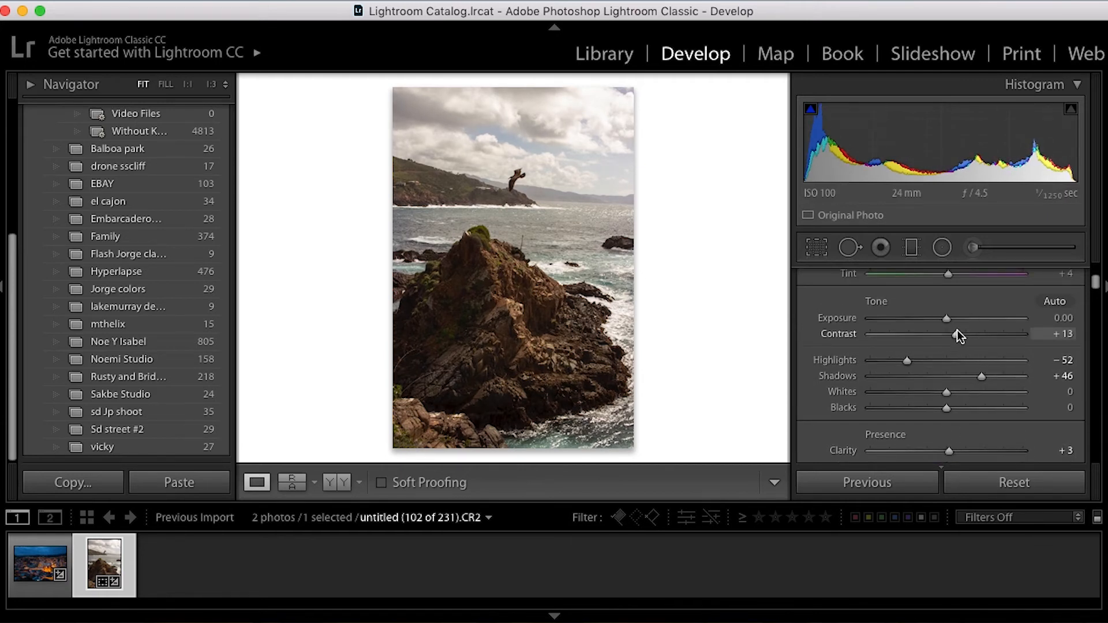
pyautogui.moveTo(953, 334); pyautogui.dragTo(897, 336)
pyautogui.scroll(-1, 960, 375)
pyautogui.scroll(2, 936, 371)
pyautogui.scroll(-1, 938, 372)
# - Shift the blue hue to −15 and raise the blue saturation to +52 in the HSL adjustments
pyautogui.scroll(-6, 936, 373)
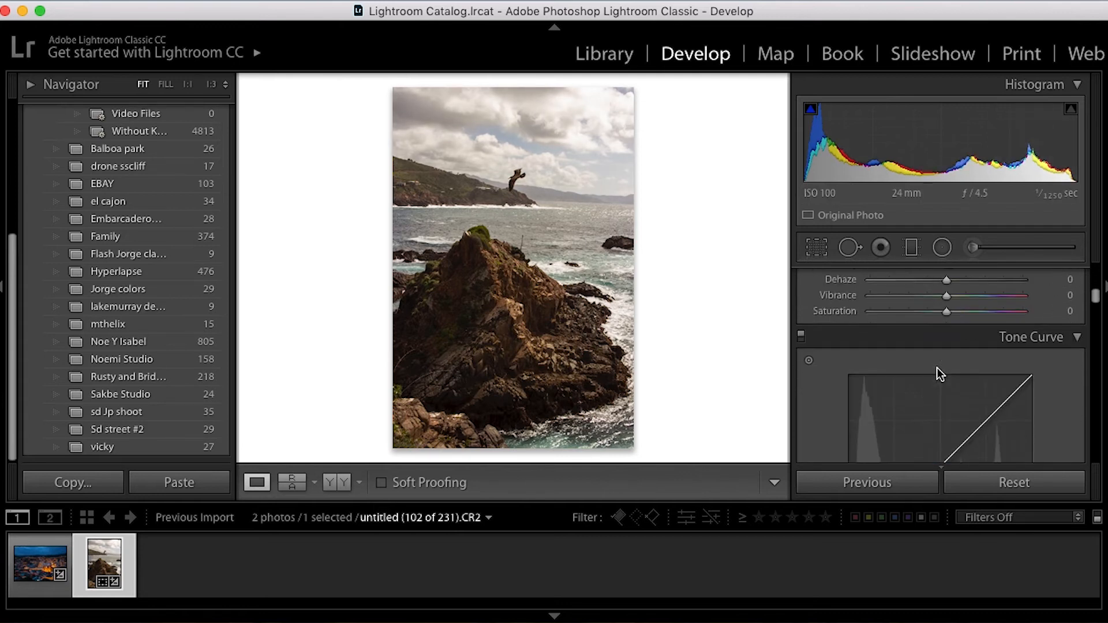
pyautogui.scroll(-5, 926, 392)
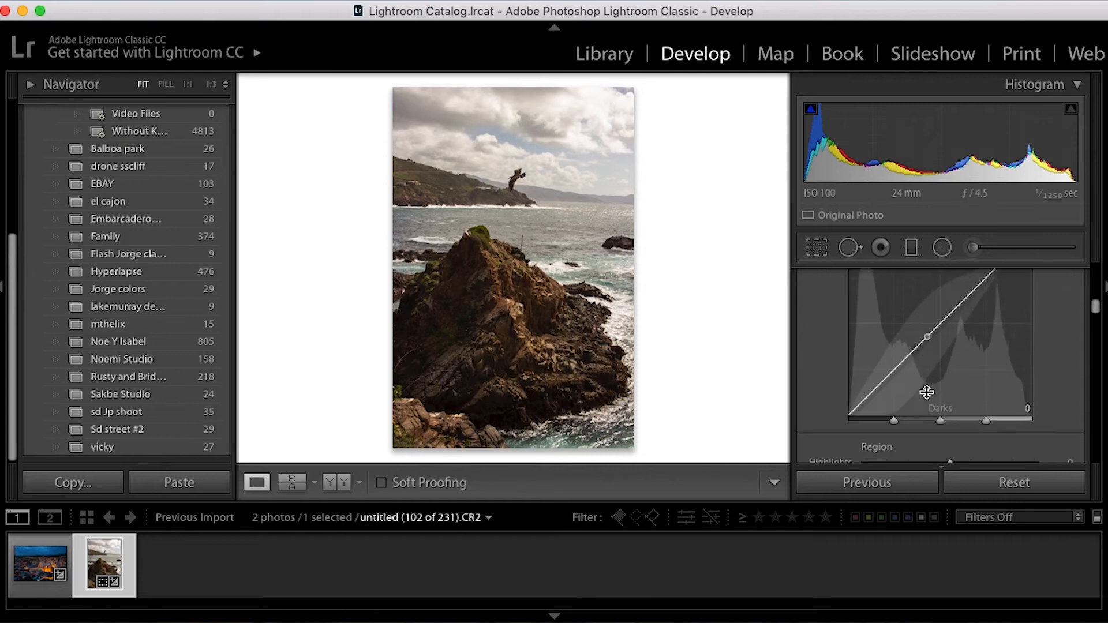
pyautogui.scroll(-1, 926, 391)
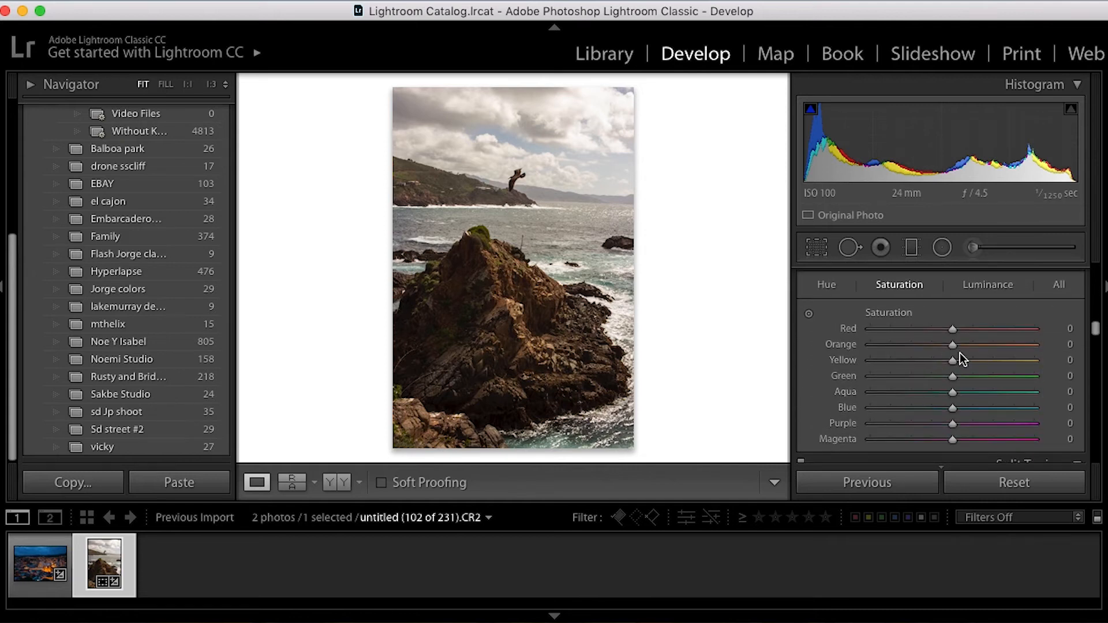
pyautogui.click(827, 285)
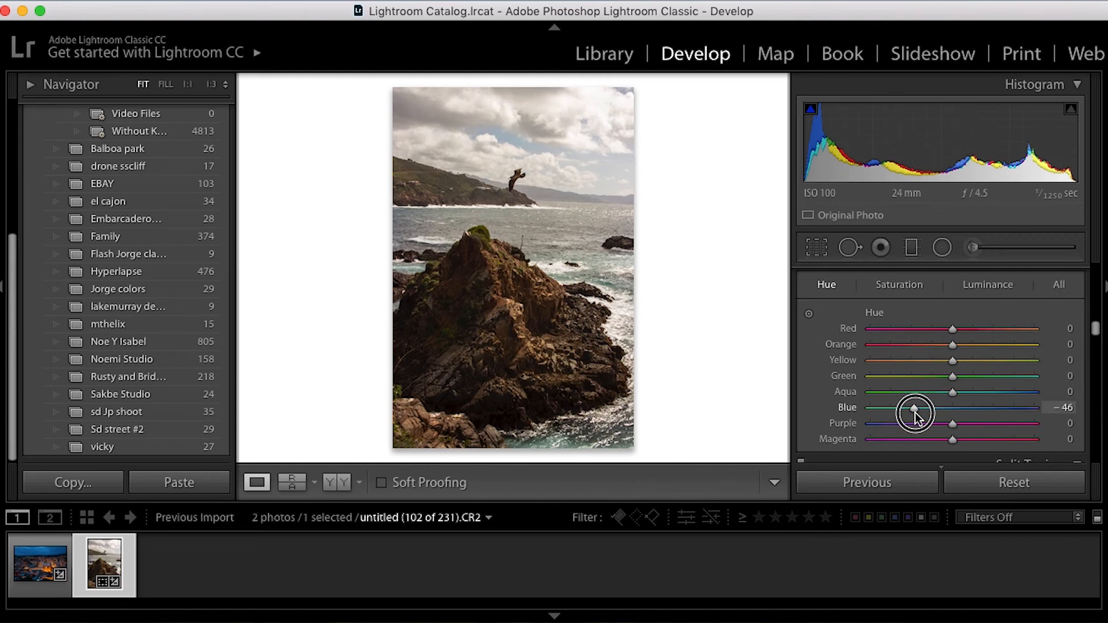
pyautogui.click(901, 285)
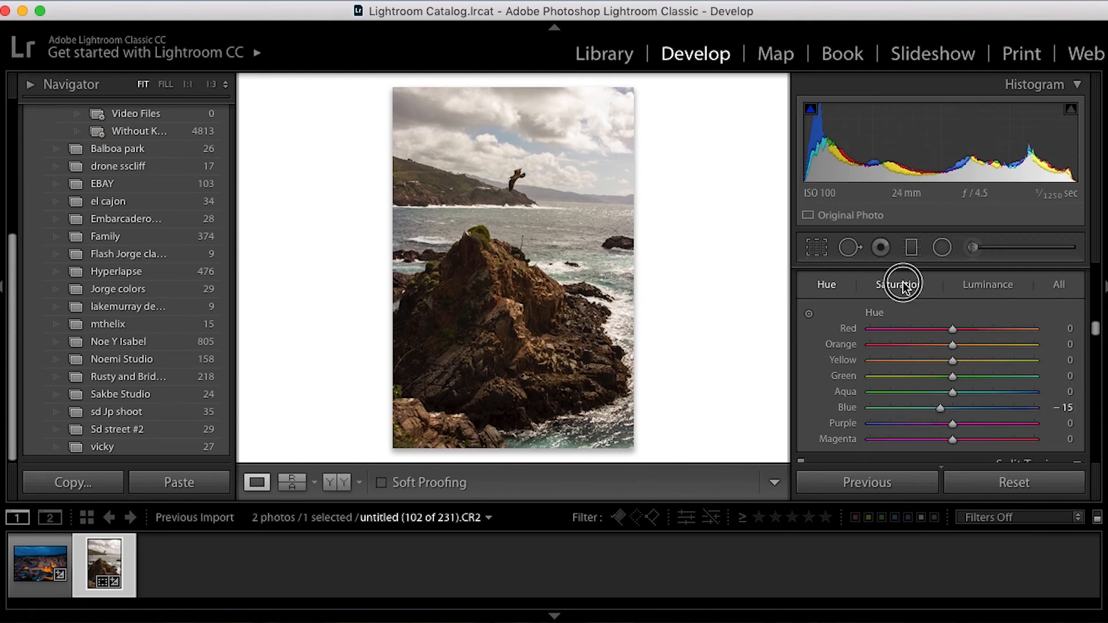
pyautogui.moveTo(989, 404)
pyautogui.mouseDown()
pyautogui.moveTo(1007, 404)
pyautogui.moveTo(996, 408)
pyautogui.mouseUp()
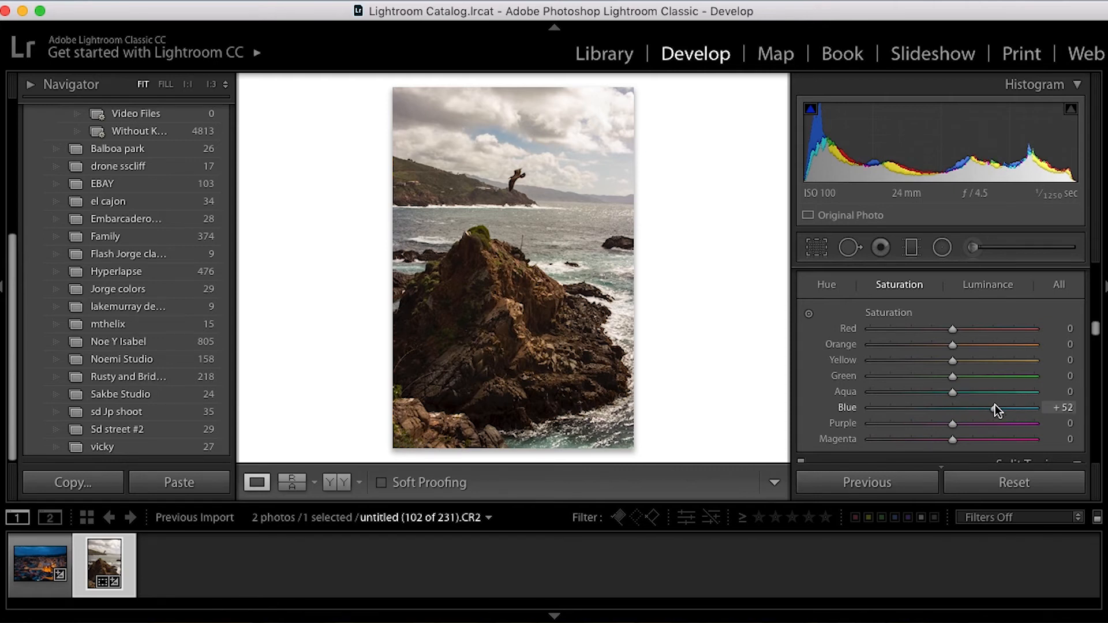
# - Shift the blue hue to −35 and lower the blue luminance to −18
pyautogui.click(826, 285)
pyautogui.click(973, 286)
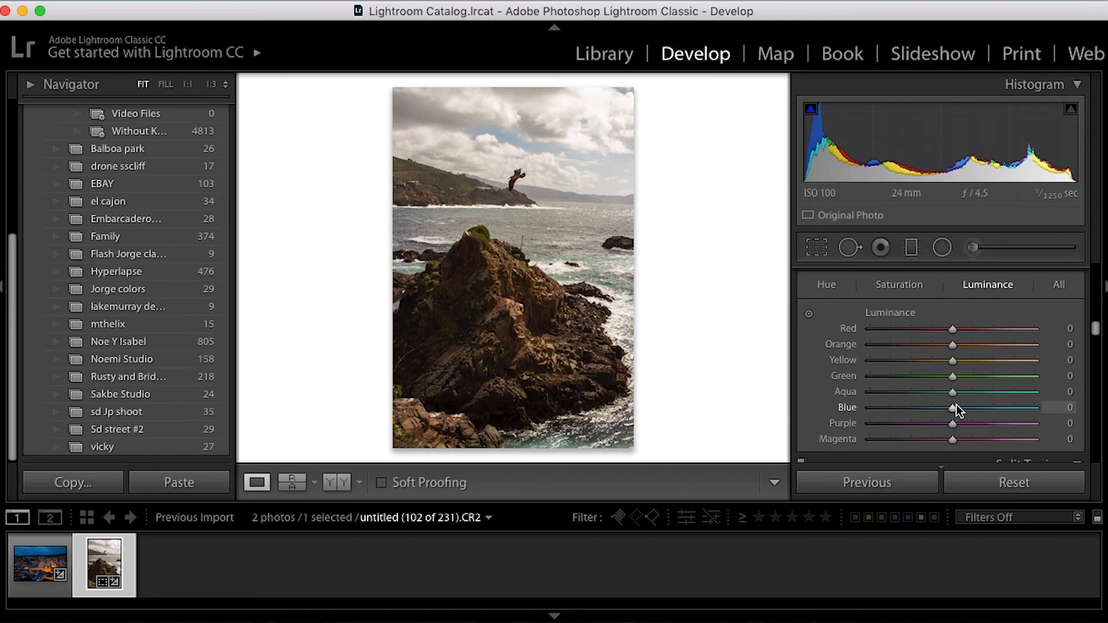
pyautogui.moveTo(950, 408); pyautogui.dragTo(924, 411)
# - Brighten the orange tones of the rock by setting the orange luminance to +19
pyautogui.click(826, 285)
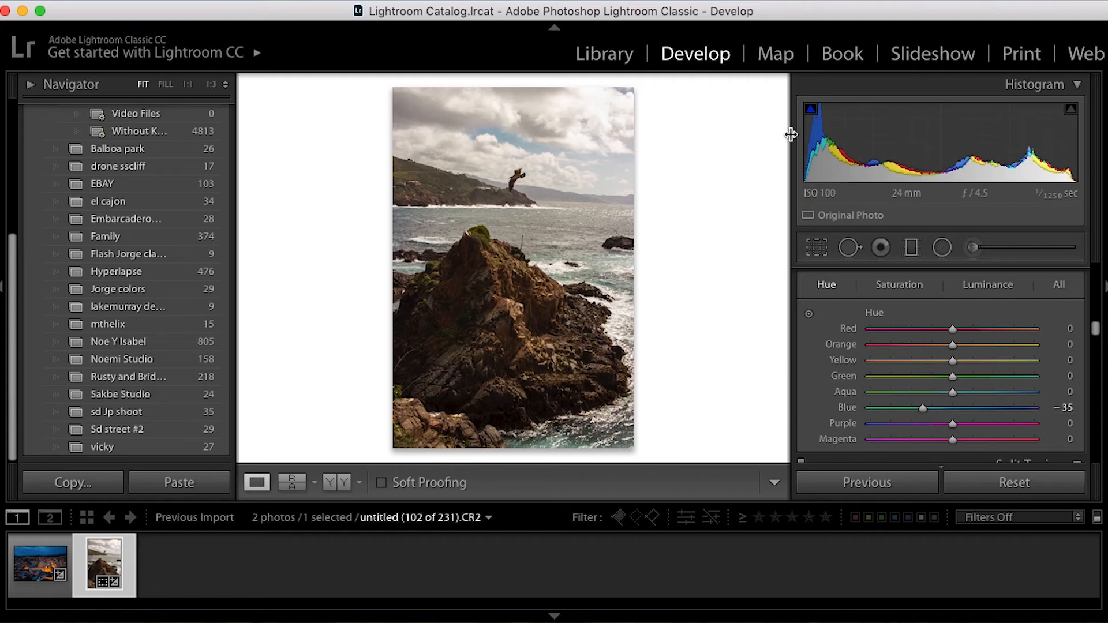
pyautogui.click(896, 287)
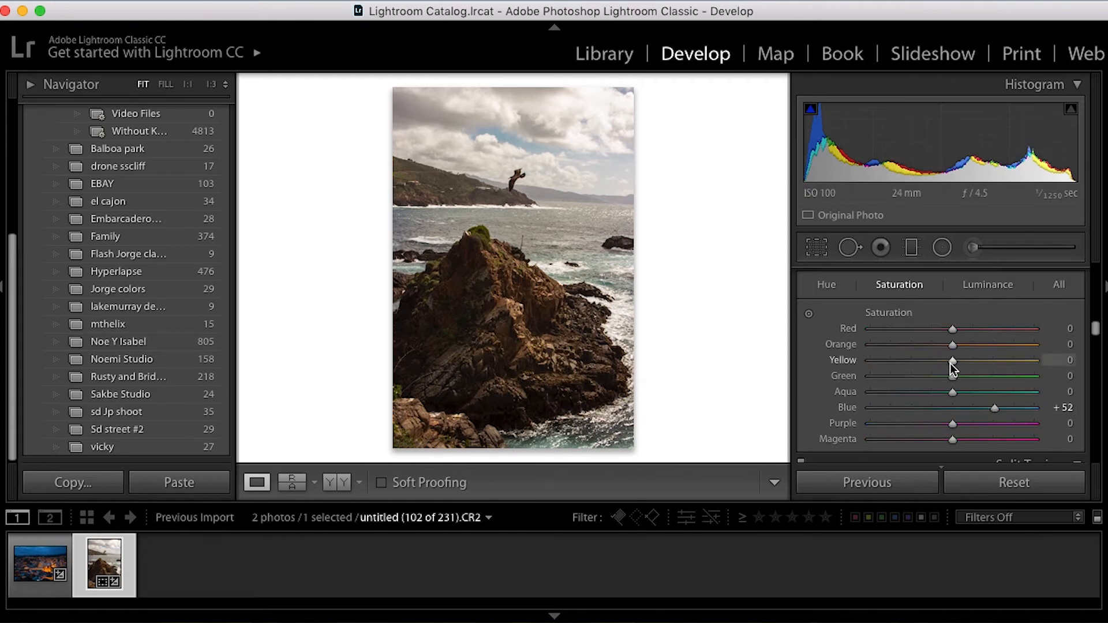
pyautogui.moveTo(953, 347)
pyautogui.mouseDown()
pyautogui.moveTo(982, 344)
pyautogui.moveTo(953, 346)
pyautogui.moveTo(970, 342)
pyautogui.mouseUp()
pyautogui.click(984, 284)
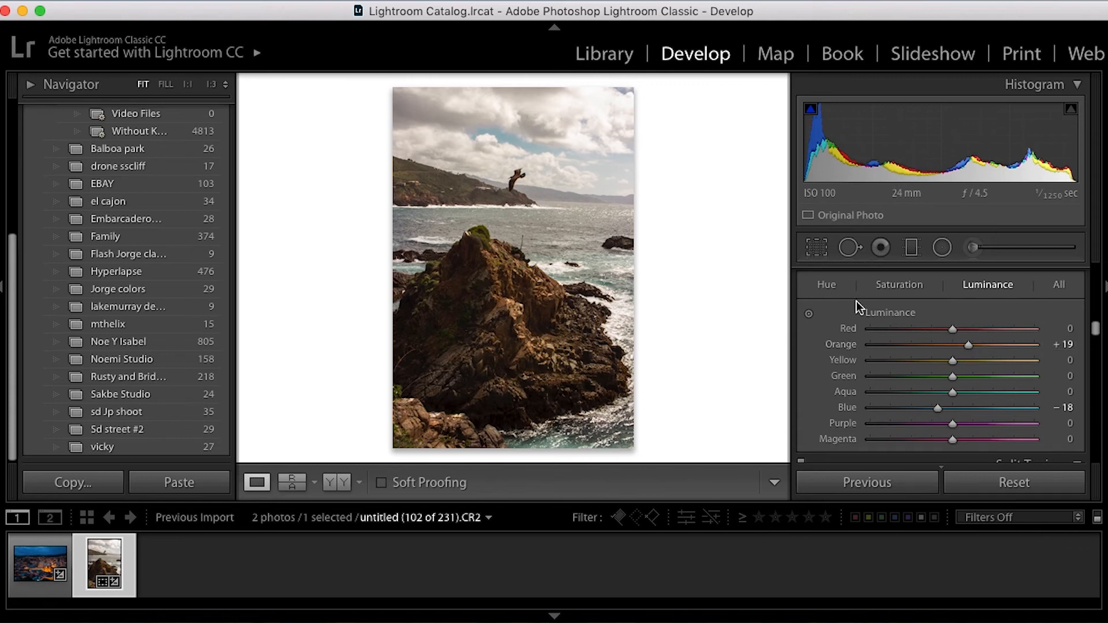
# - Mute the greens by lowering their saturation and hue and setting the green luminance to −96
pyautogui.click(899, 285)
pyautogui.moveTo(948, 378); pyautogui.dragTo(846, 378)
pyautogui.click(828, 286)
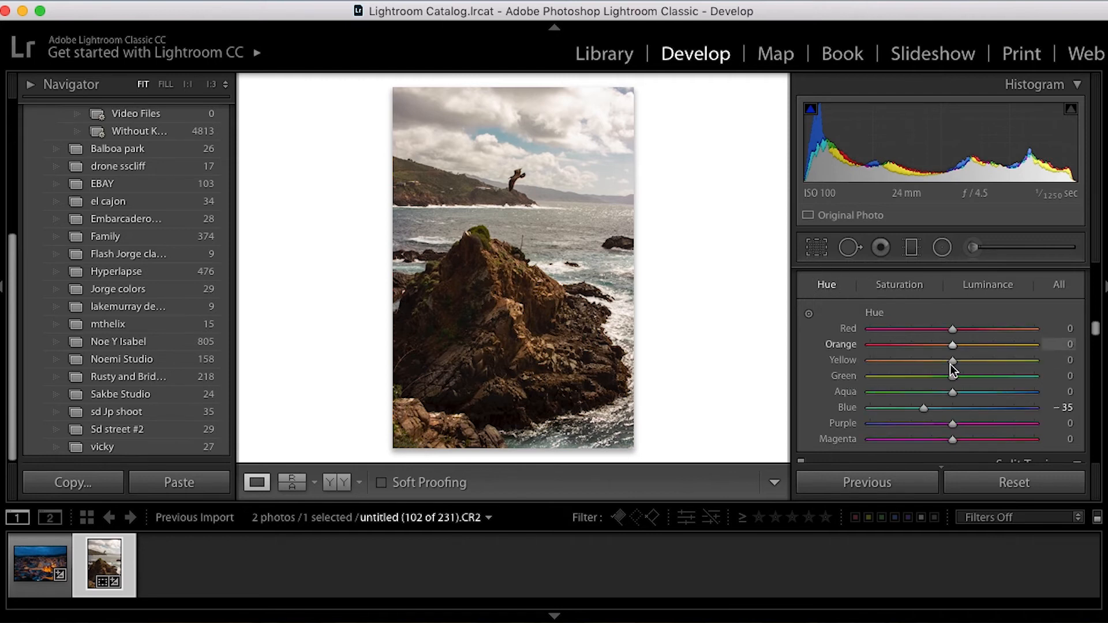
pyautogui.moveTo(952, 377); pyautogui.dragTo(881, 378)
pyautogui.click(986, 285)
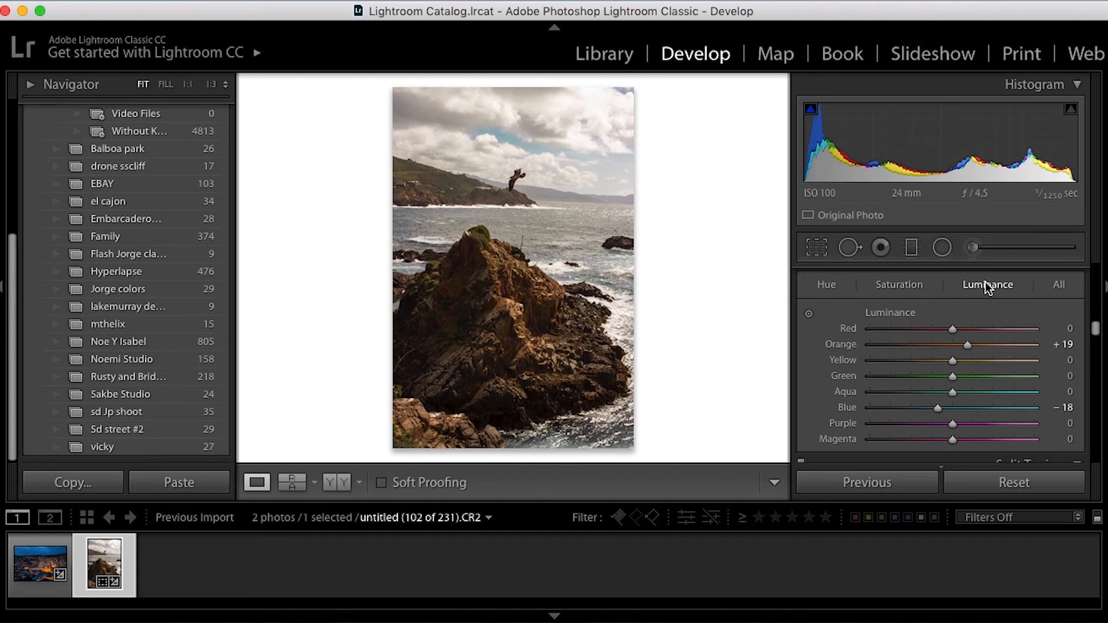
pyautogui.moveTo(953, 376); pyautogui.dragTo(888, 381)
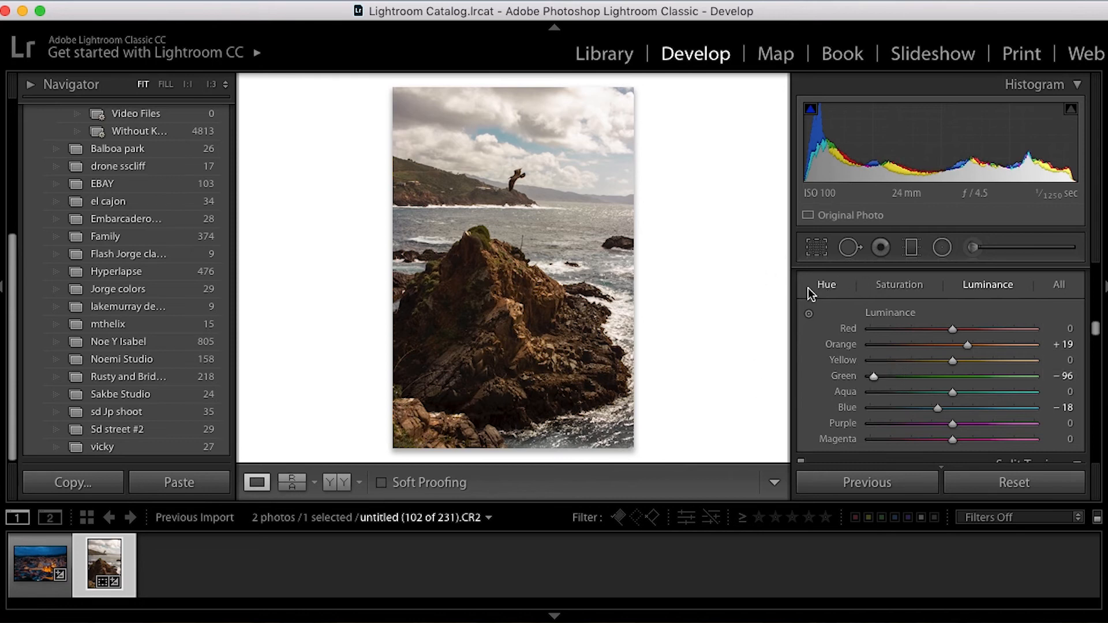
# - Set the white balance temperature to 7,038 and raise the shadows to +63
pyautogui.scroll(10, 909, 306)
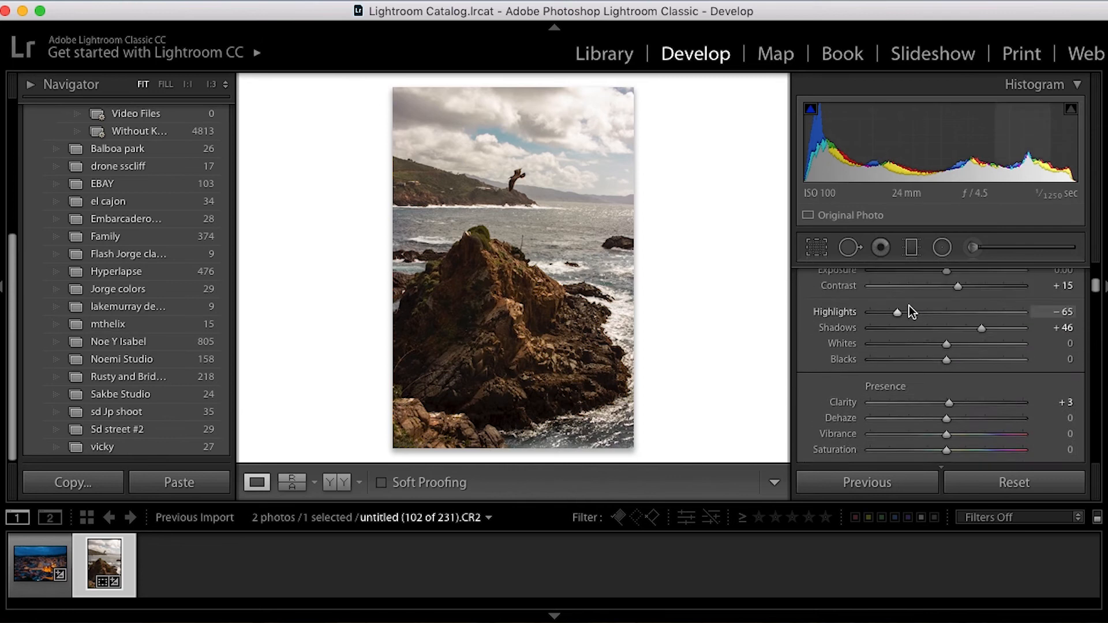
pyautogui.moveTo(946, 382); pyautogui.dragTo(946, 388)
pyautogui.scroll(-3, 941, 417)
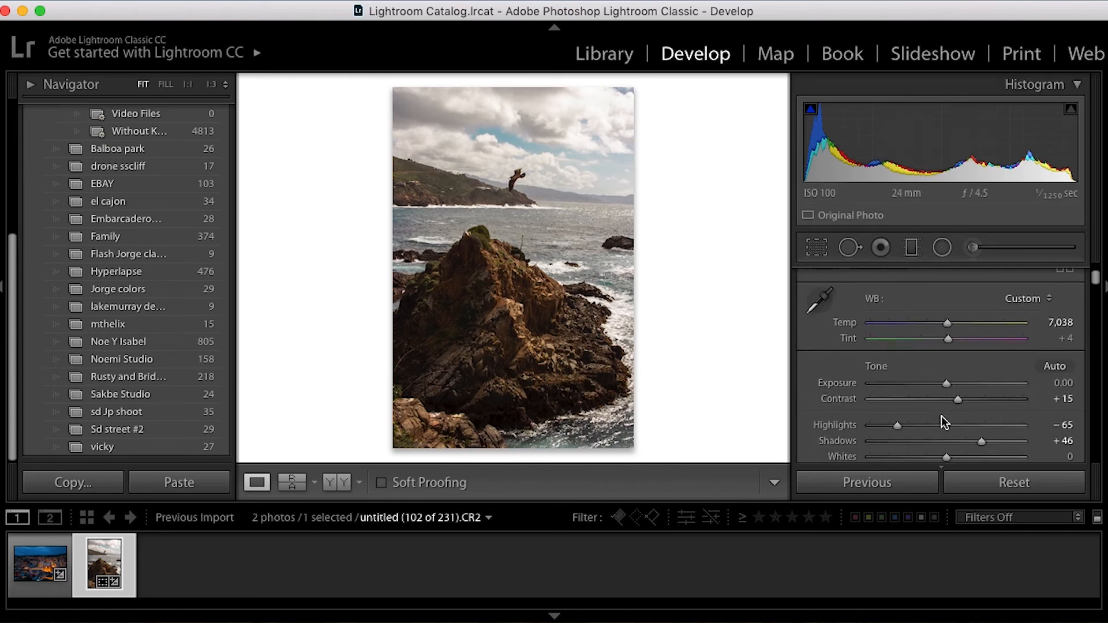
pyautogui.moveTo(980, 423); pyautogui.dragTo(993, 422)
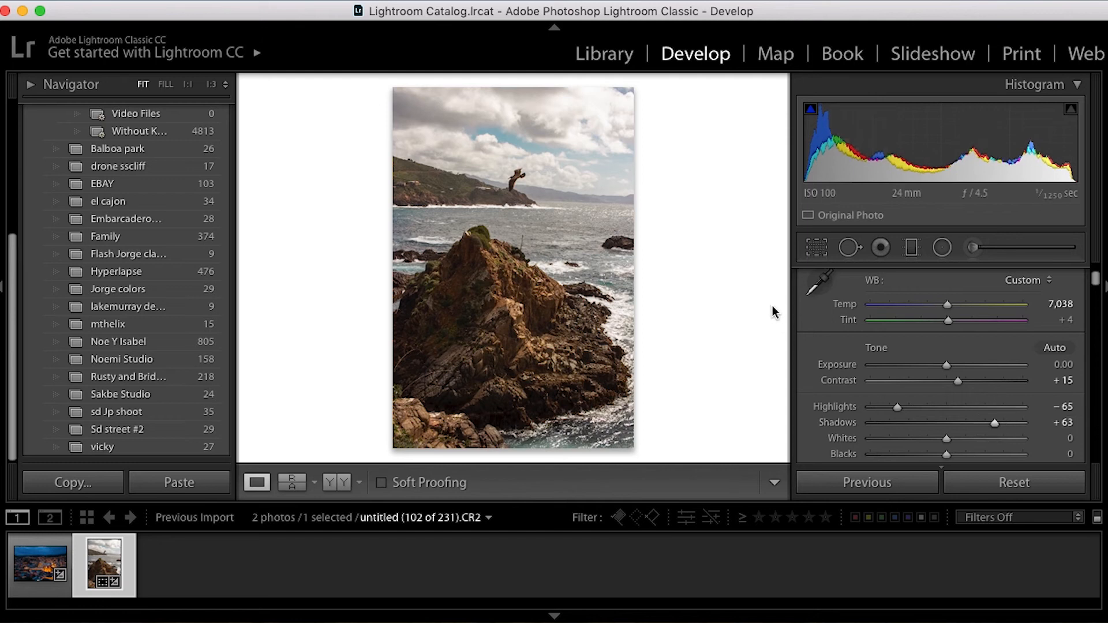
pyautogui.scroll(-2, 946, 371)
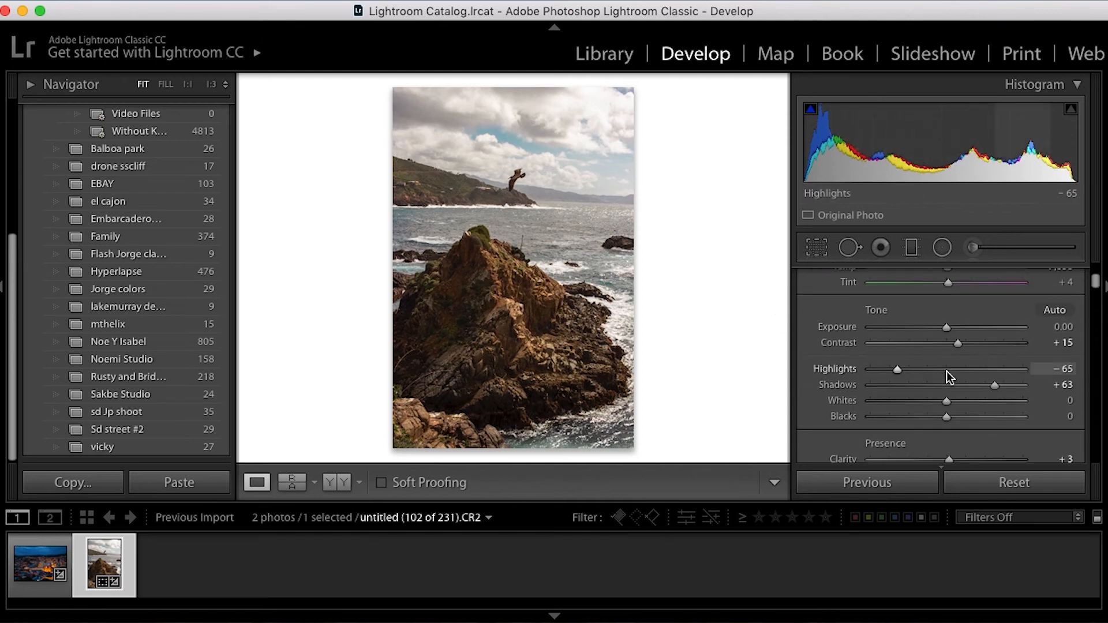
pyautogui.scroll(1, 946, 313)
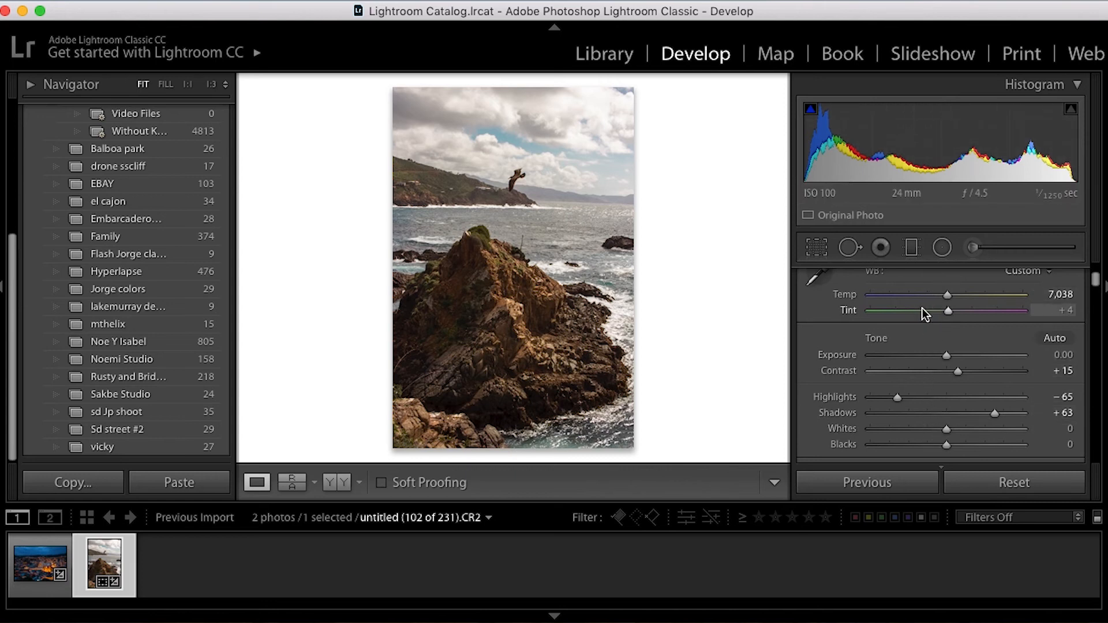
pyautogui.scroll(-2, 918, 404)
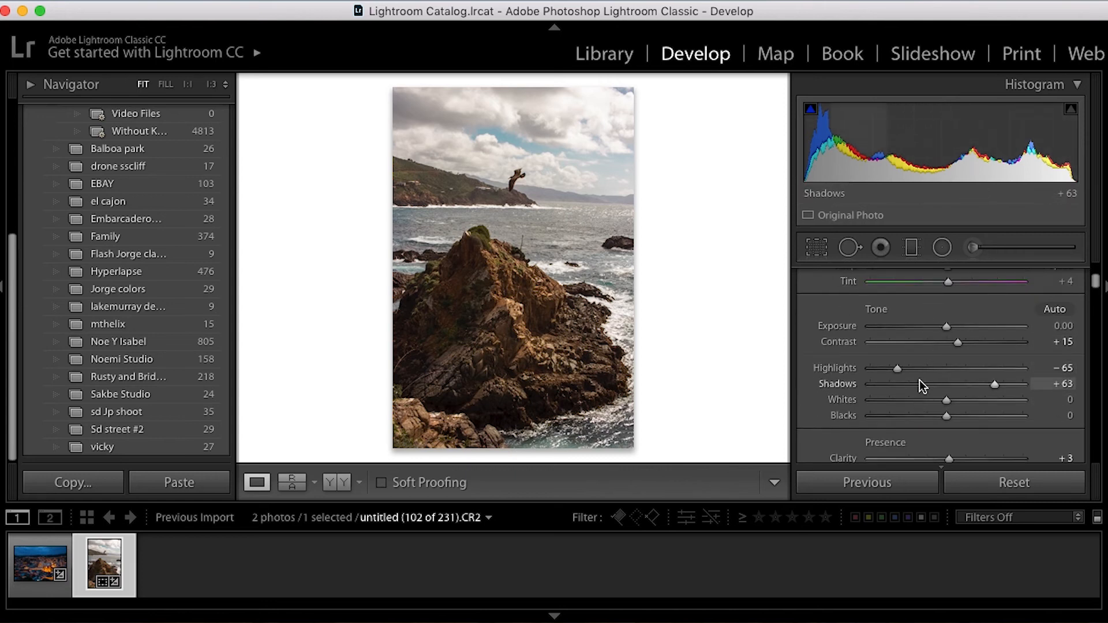
pyautogui.scroll(-1, 922, 385)
pyautogui.scroll(-10, 922, 385)
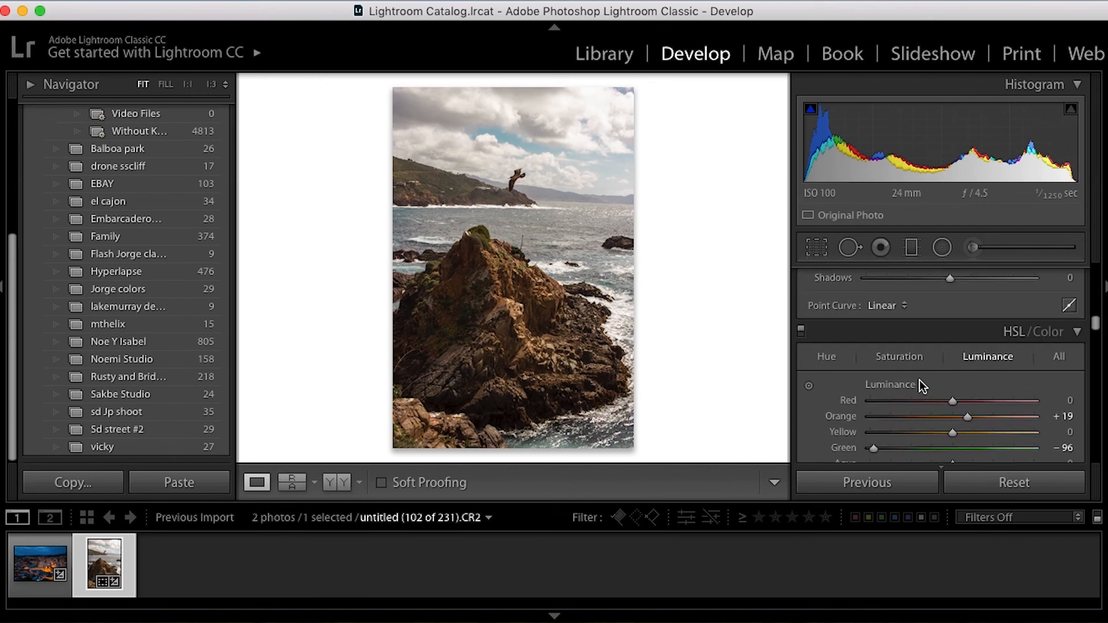
pyautogui.scroll(-1, 922, 386)
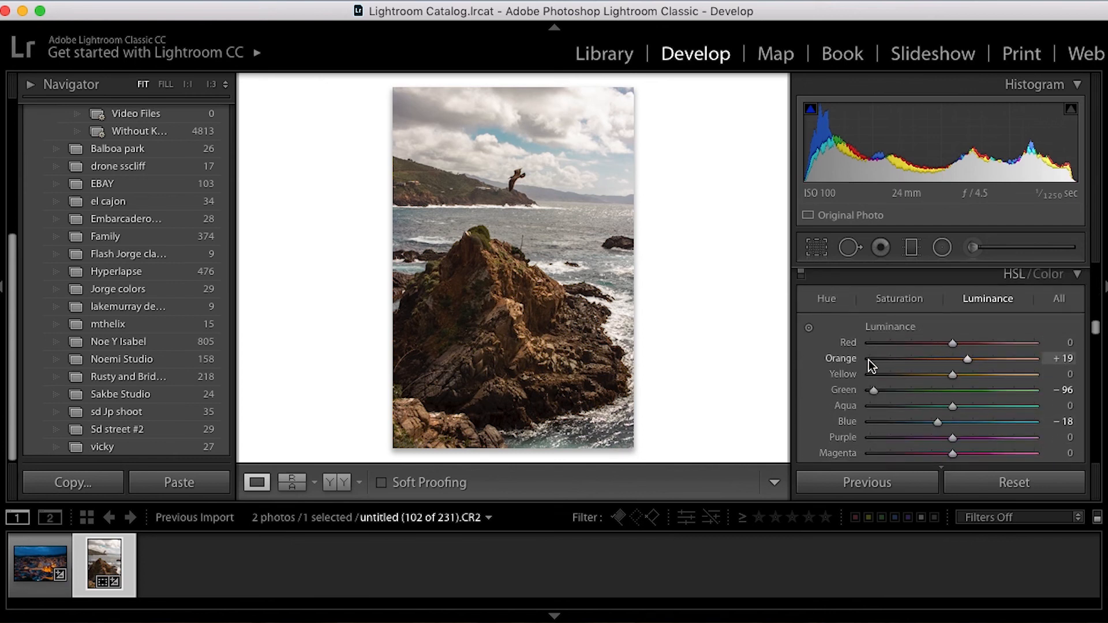
# - Compare the coastal photo before and after side by side, zooming in on the rock face and on the bird against the sky
pyautogui.click(337, 483)
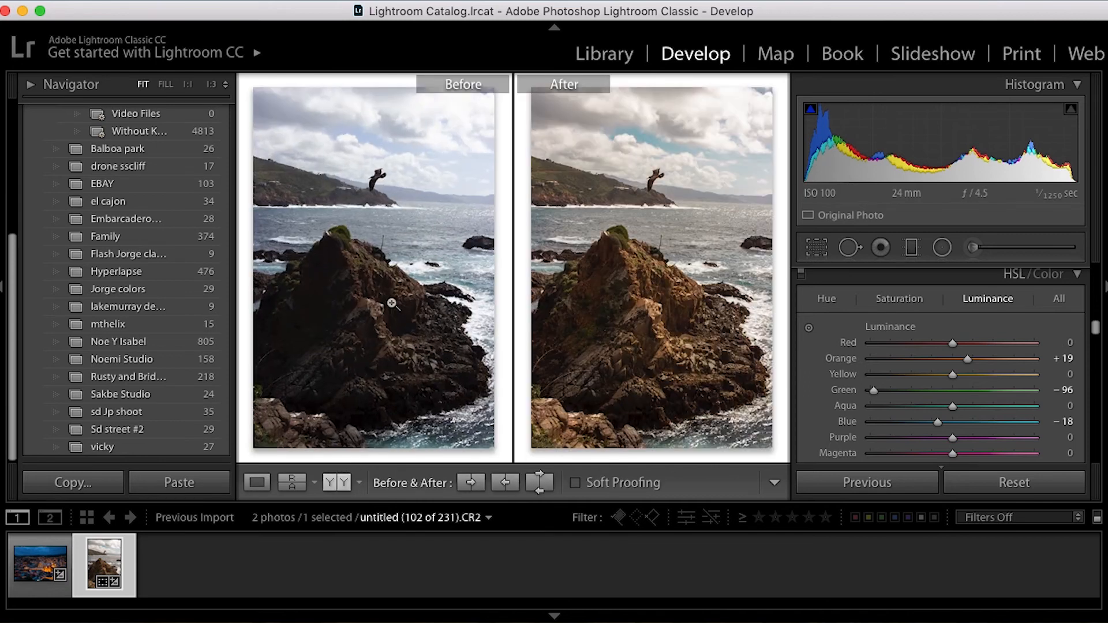
pyautogui.click(329, 310)
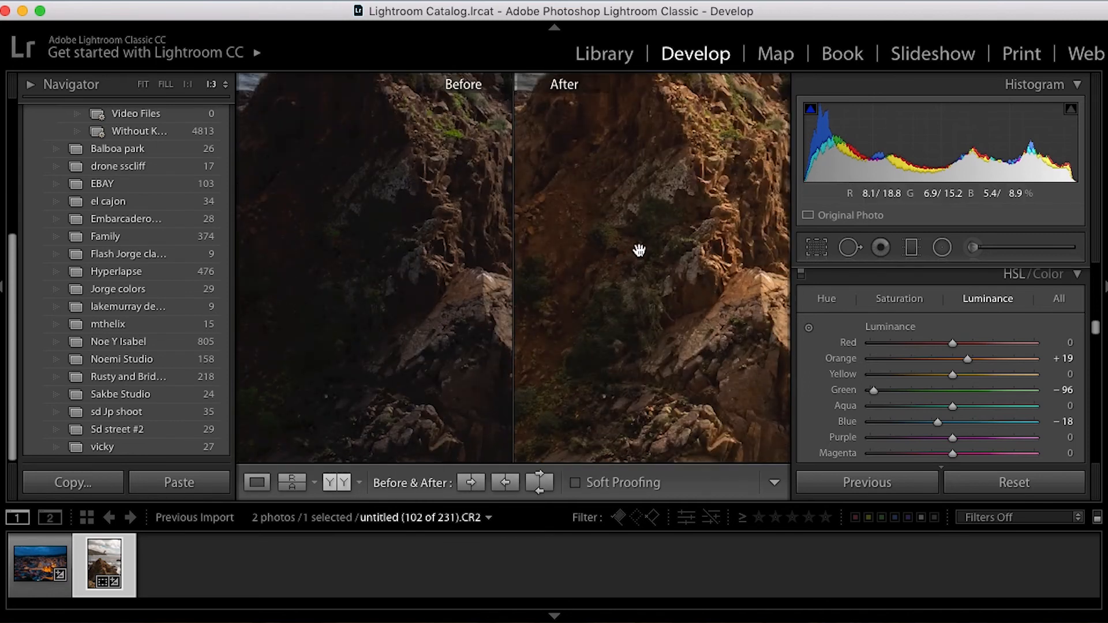
pyautogui.moveTo(440, 262); pyautogui.dragTo(375, 405)
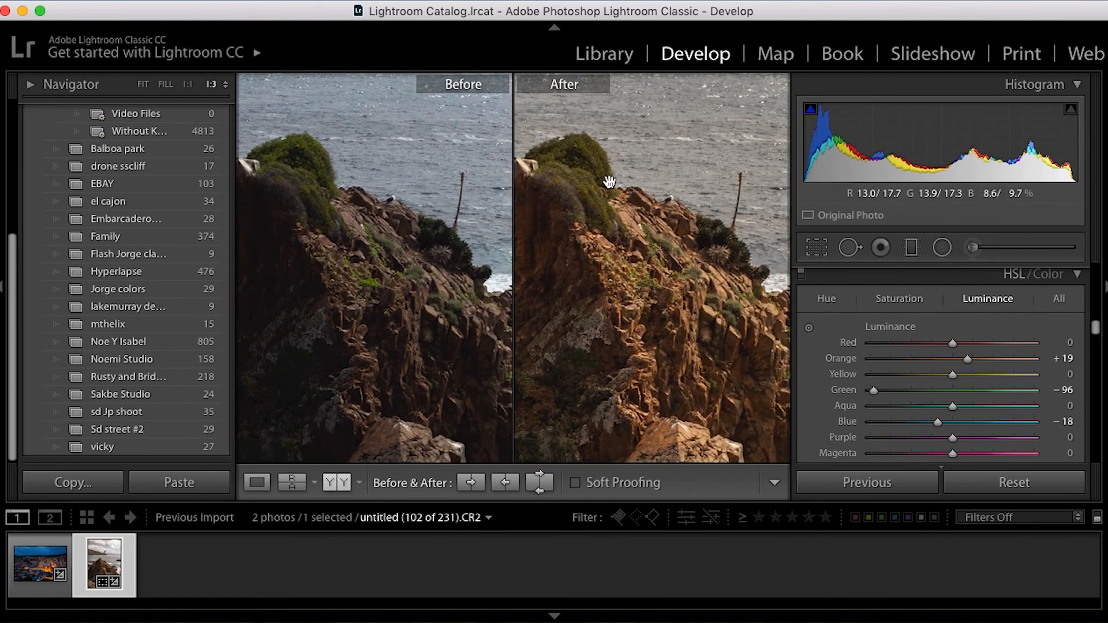
pyautogui.click(633, 250)
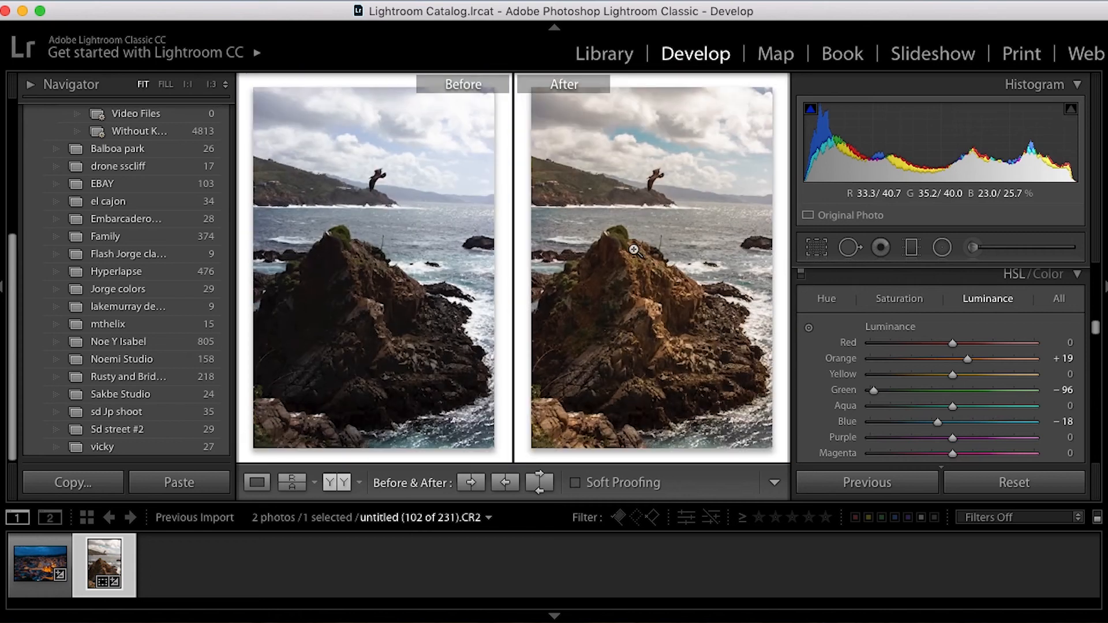
pyautogui.click(657, 143)
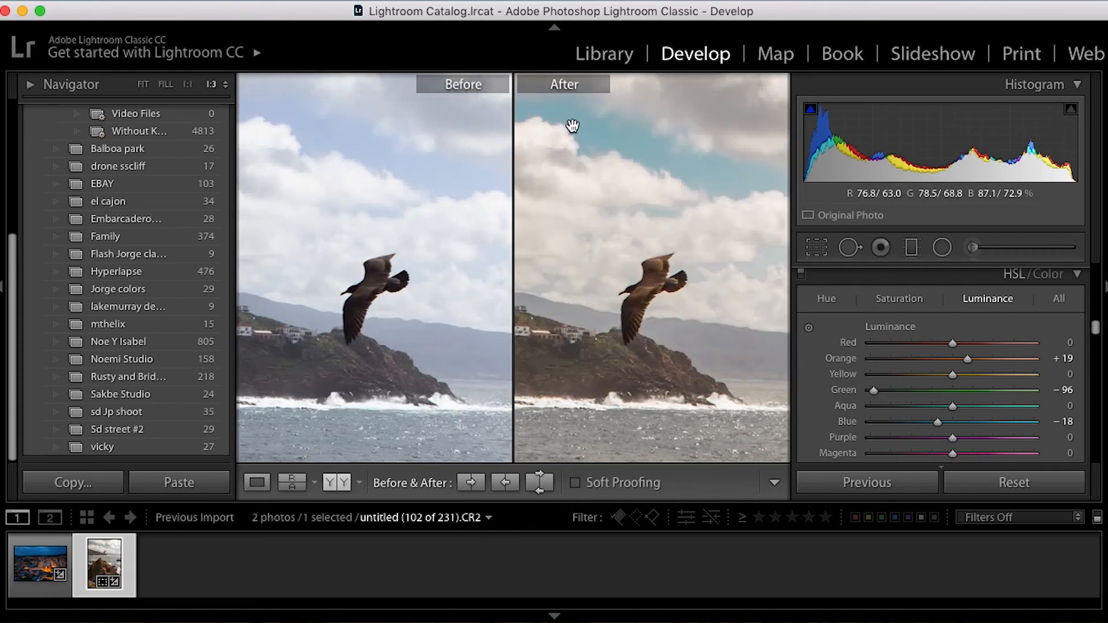
pyautogui.click(649, 386)
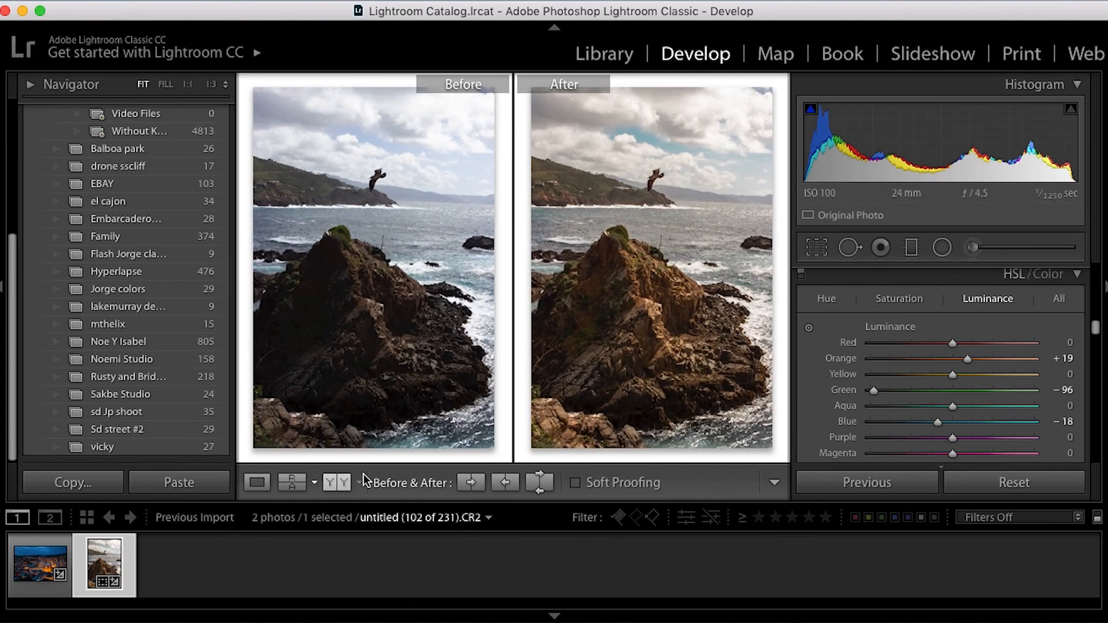